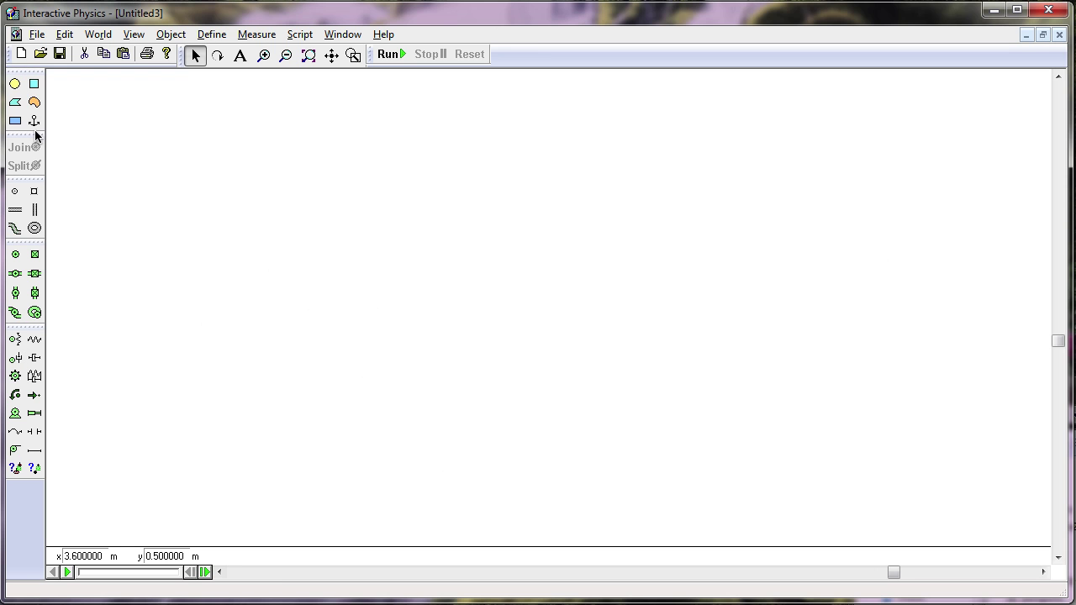
Draw a 0.6 m radius ball near the top left and a 14.3 m by 0.6 m bar beneath it
left_click(16, 85)
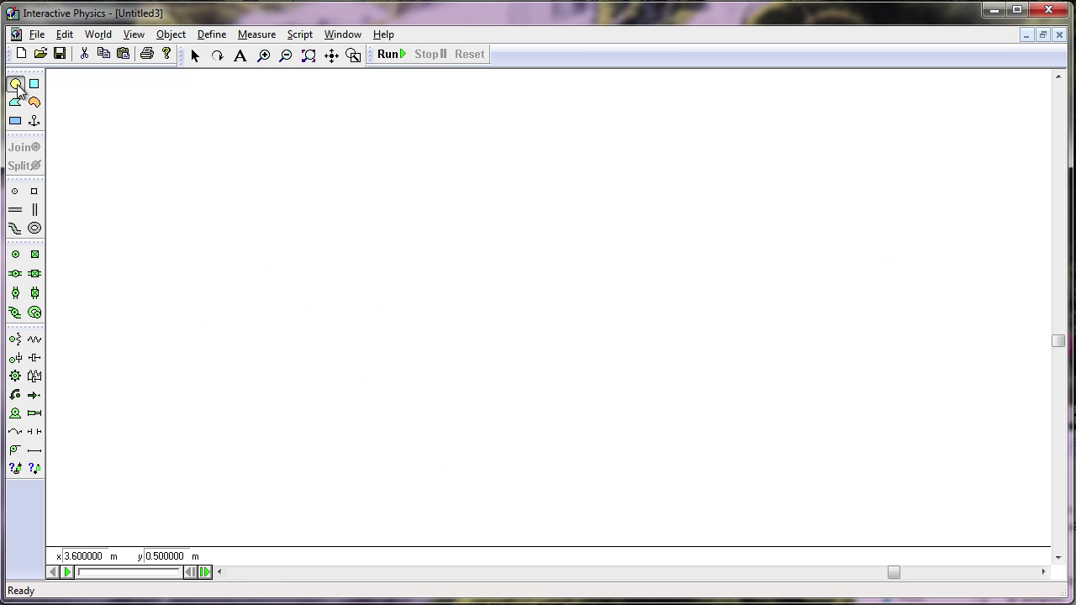
left_click_drag(200, 123, 328, 180)
left_click(15, 120)
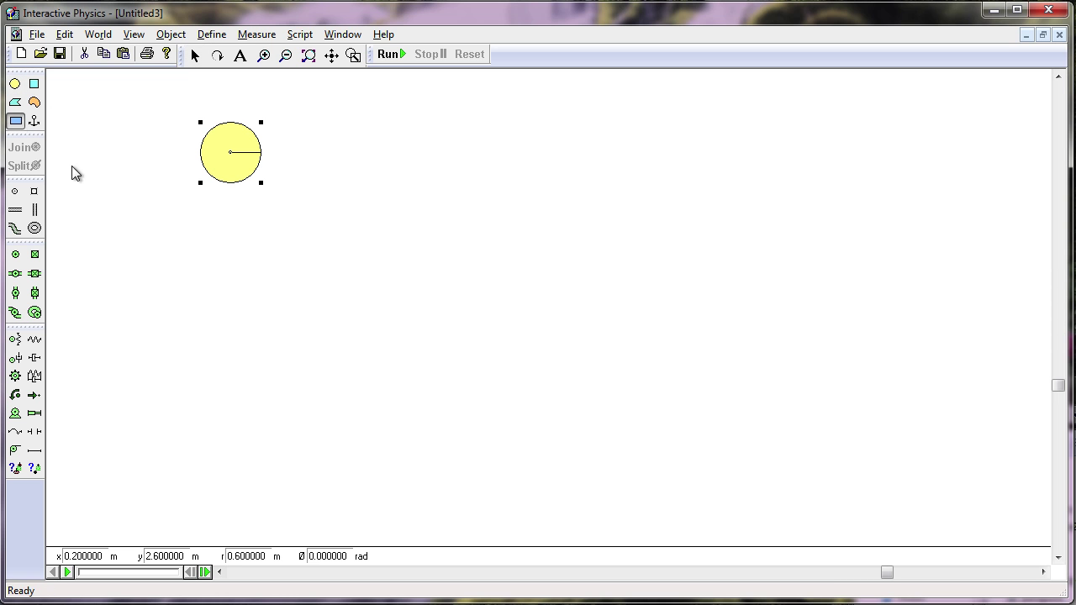
left_click_drag(165, 260, 886, 288)
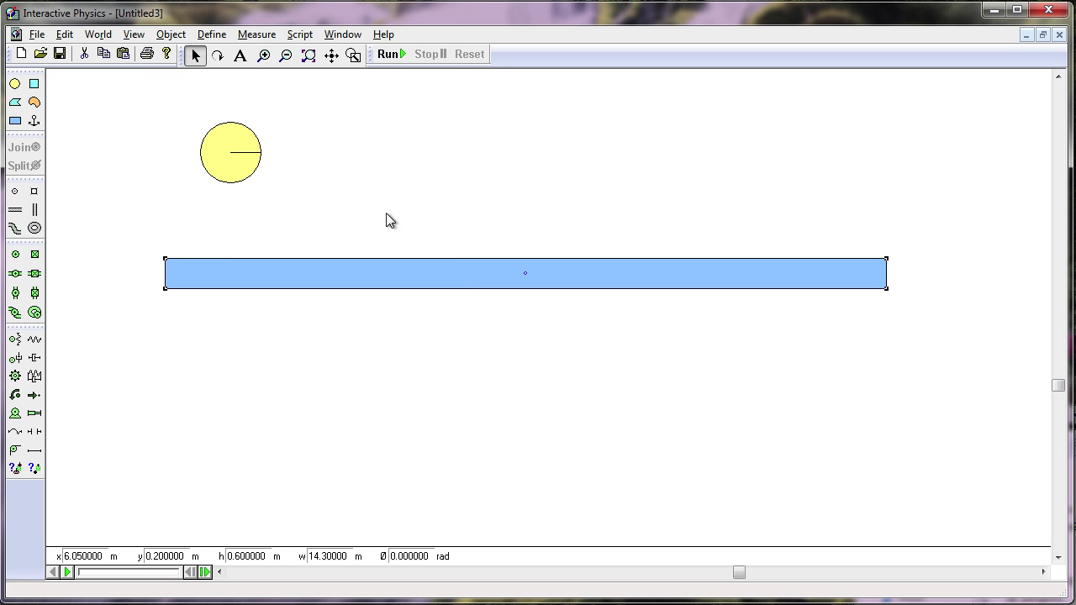
Run a test simulation, then stop and reset it
left_click(391, 56)
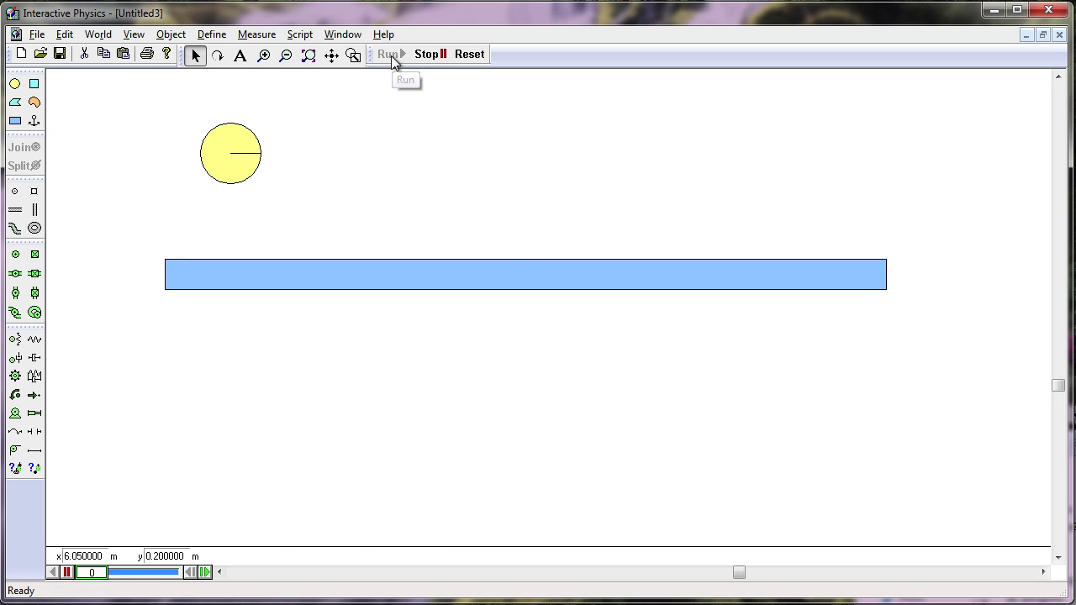
left_click(433, 52)
left_click(467, 52)
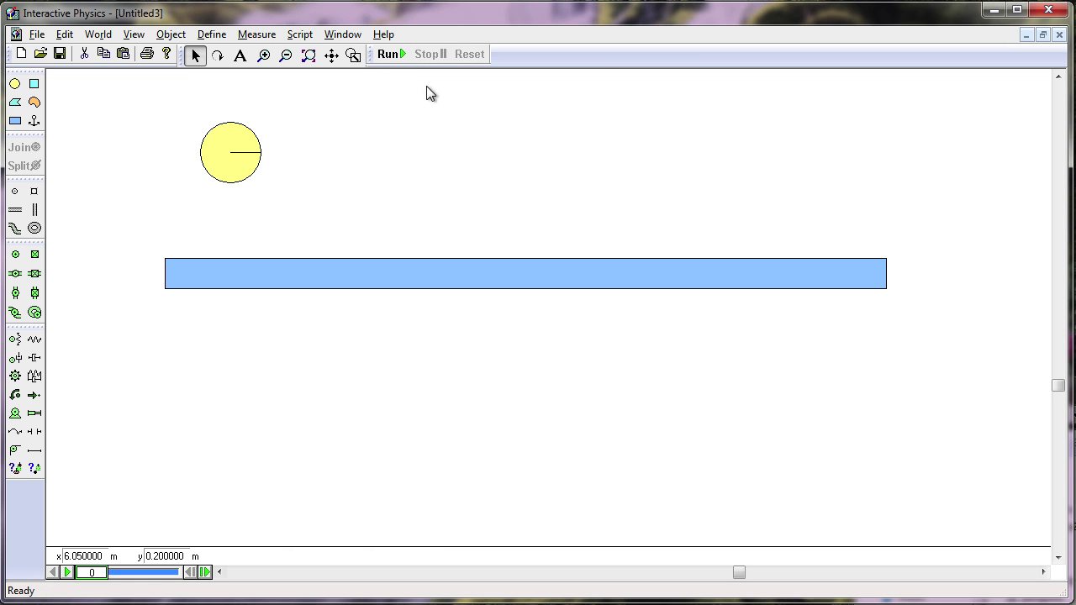
Anchor the long bar, then rerun the simulation so the ball lands on it
left_click(35, 123)
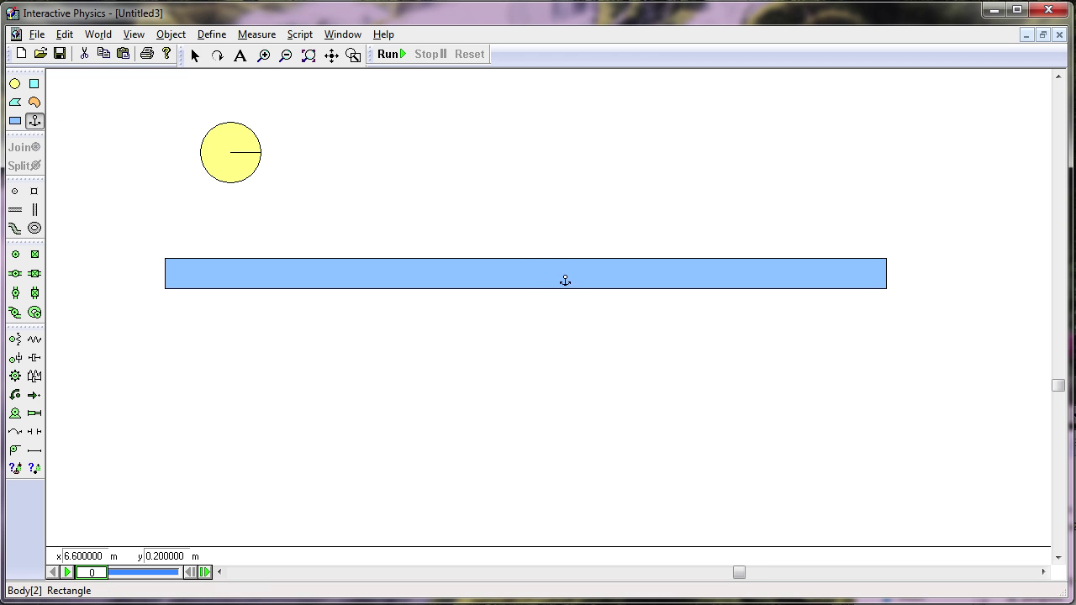
left_click(525, 275)
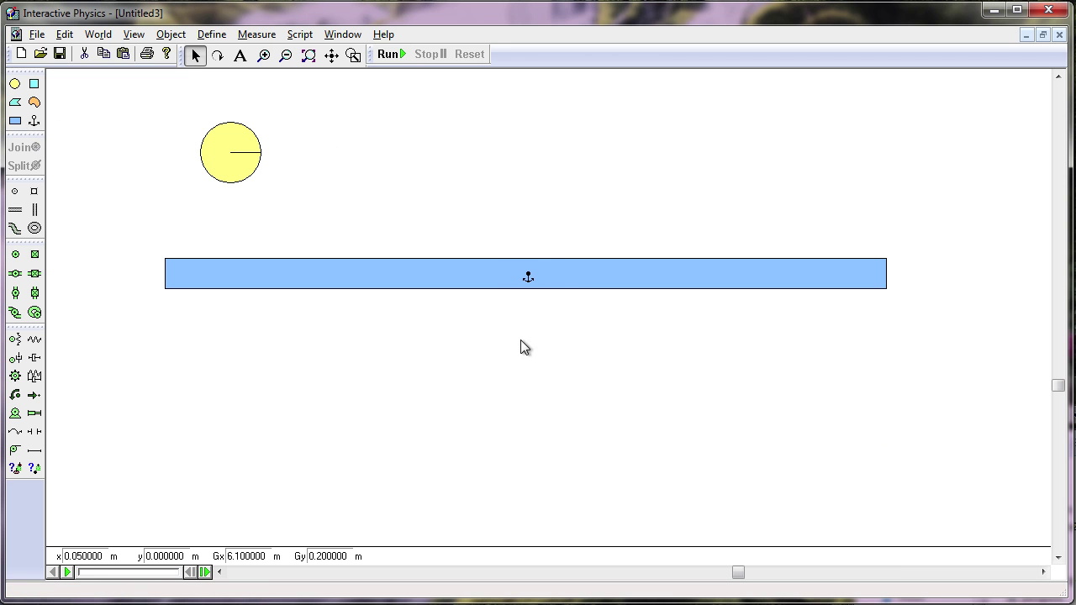
left_click(386, 54)
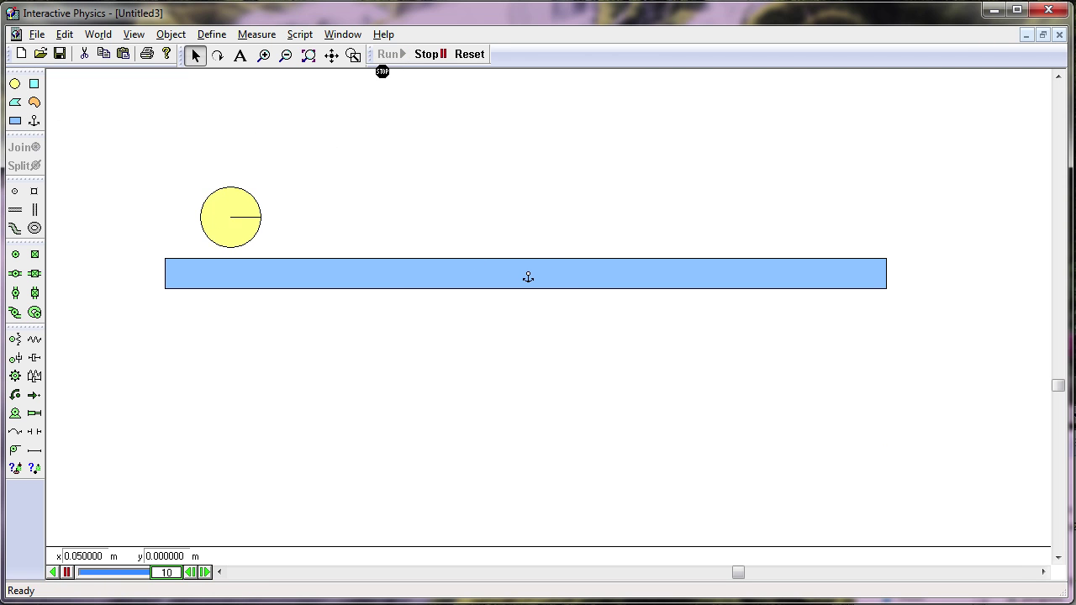
left_click(435, 57)
Reset the simulation and set the ball's elasticity to Elastic, k 1.0
left_click(478, 54)
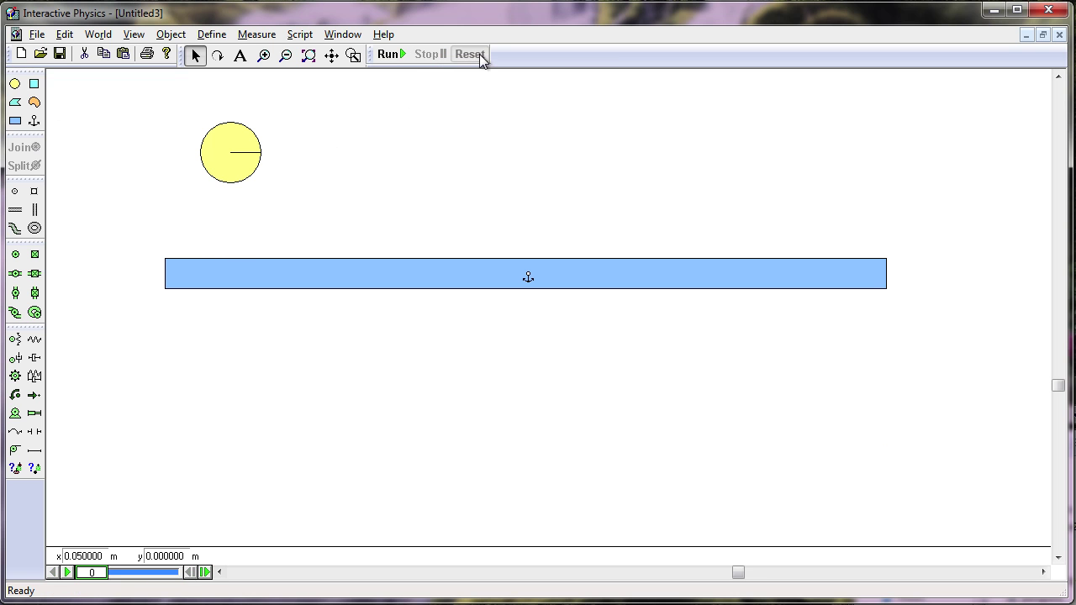
left_click(223, 173)
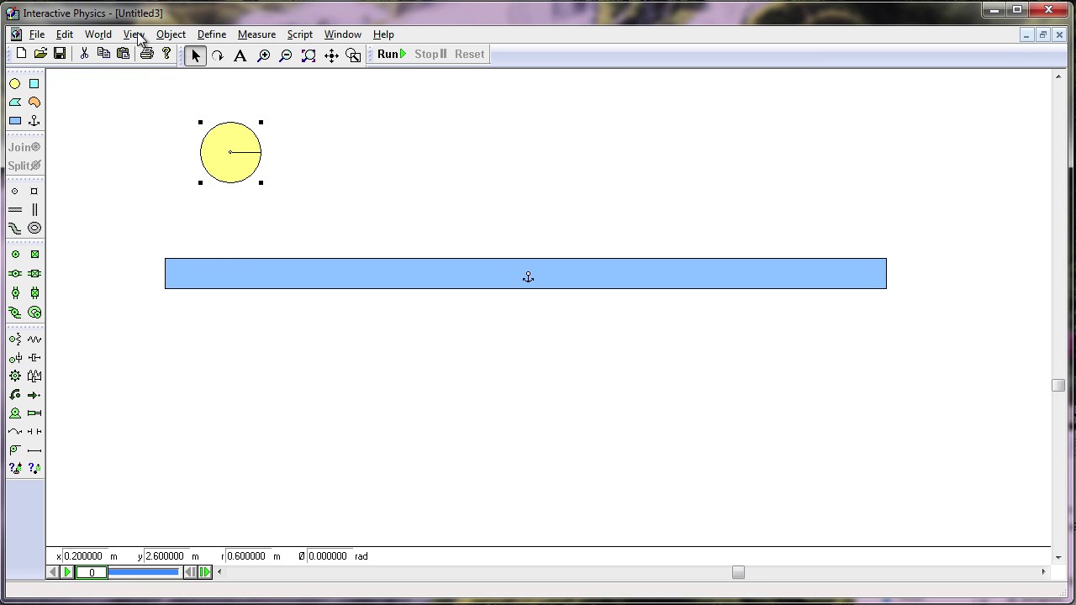
left_click(171, 37)
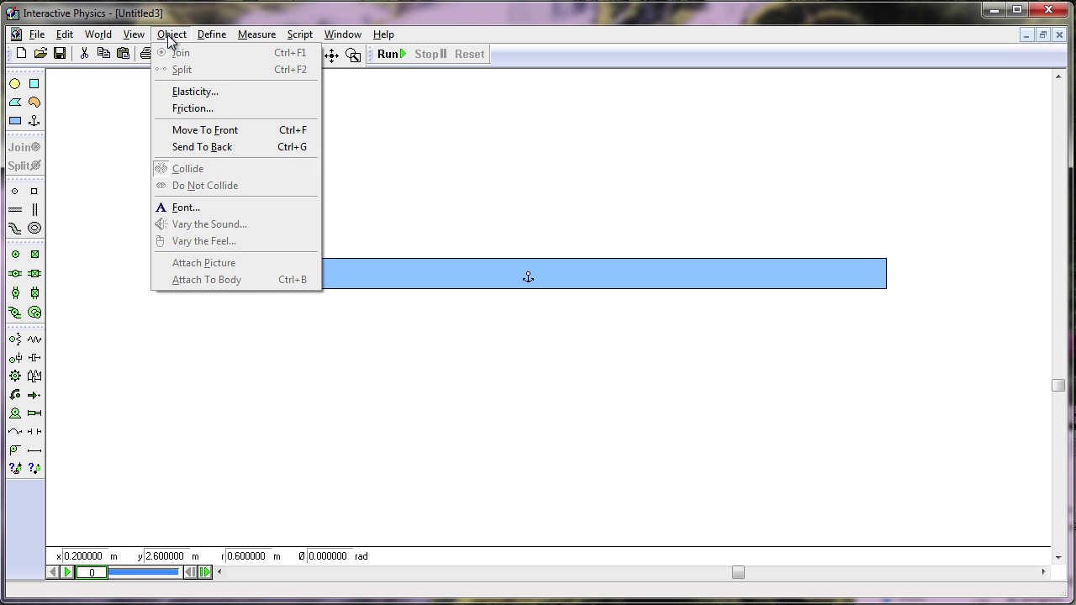
left_click(191, 96)
left_click_drag(302, 151, 568, 102)
left_click_drag(447, 208, 449, 174)
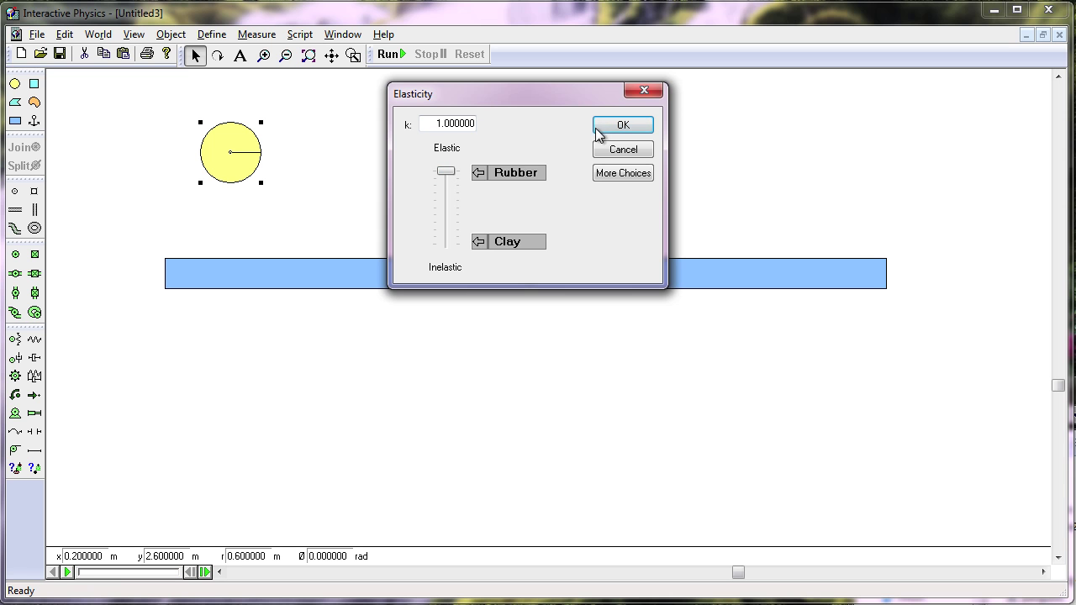
left_click(621, 128)
Set the bar's elasticity to Elastic, k 1.0 as well
left_click(325, 279)
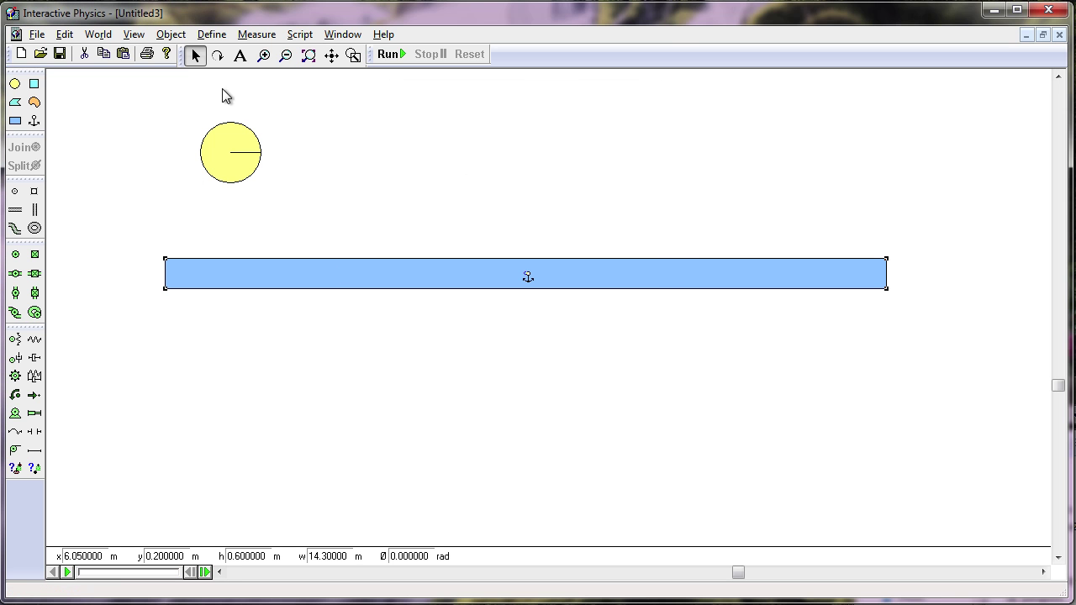
left_click(171, 34)
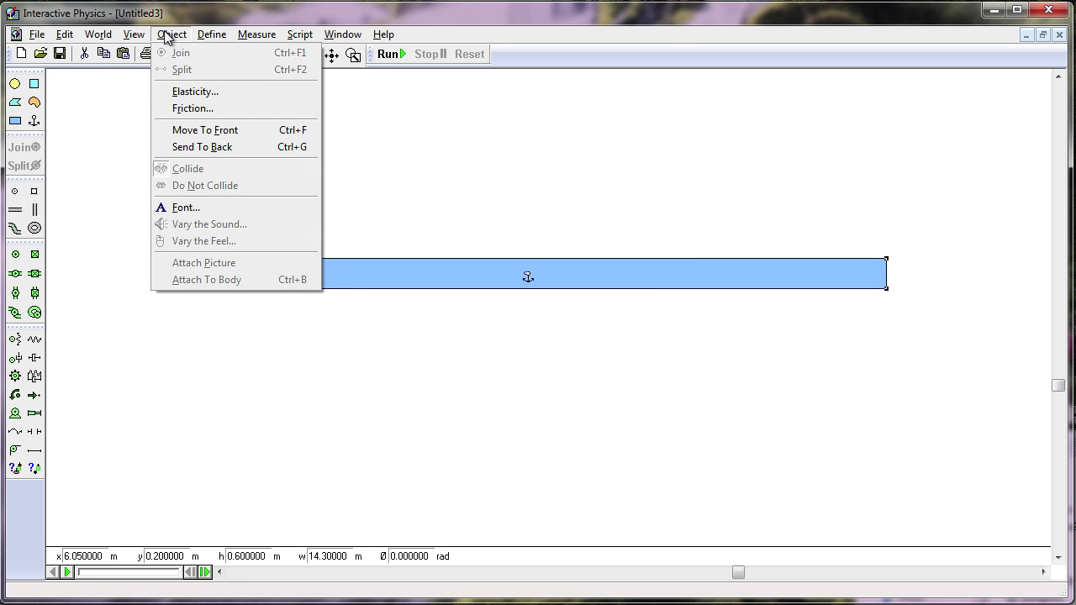
left_click(182, 90)
left_click_drag(281, 142, 537, 136)
left_click_drag(434, 251, 434, 186)
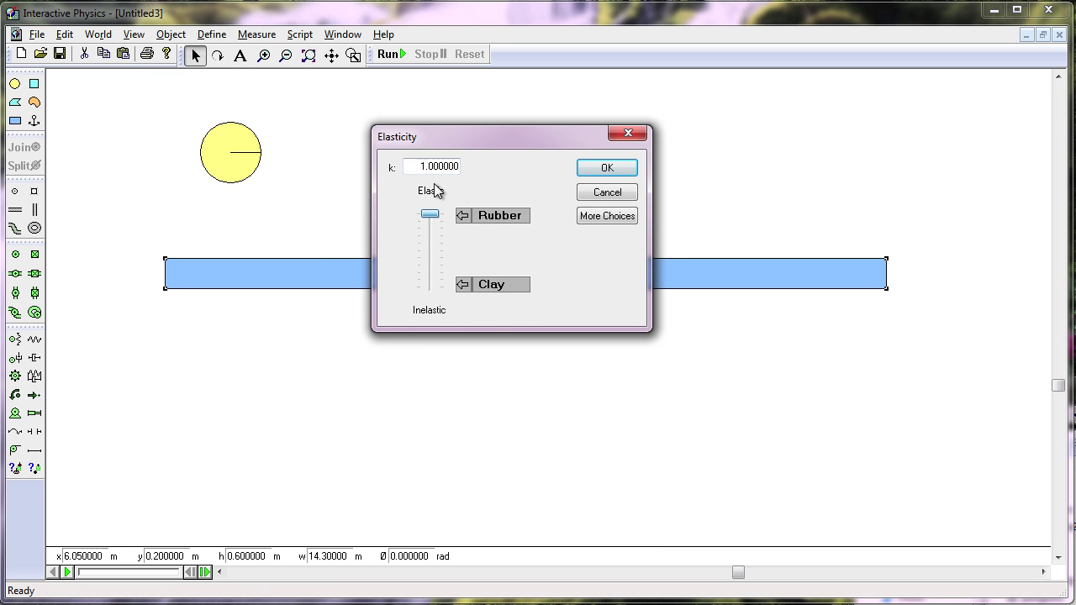
left_click(601, 169)
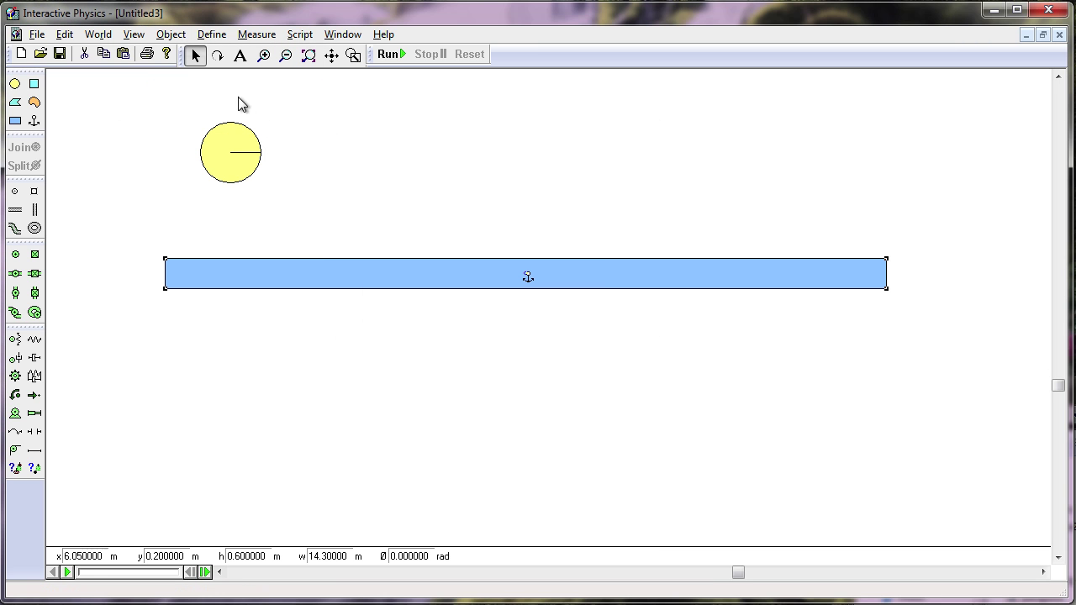
Run the simulation to watch the ball bounce, then stop and reset it
left_click(387, 55)
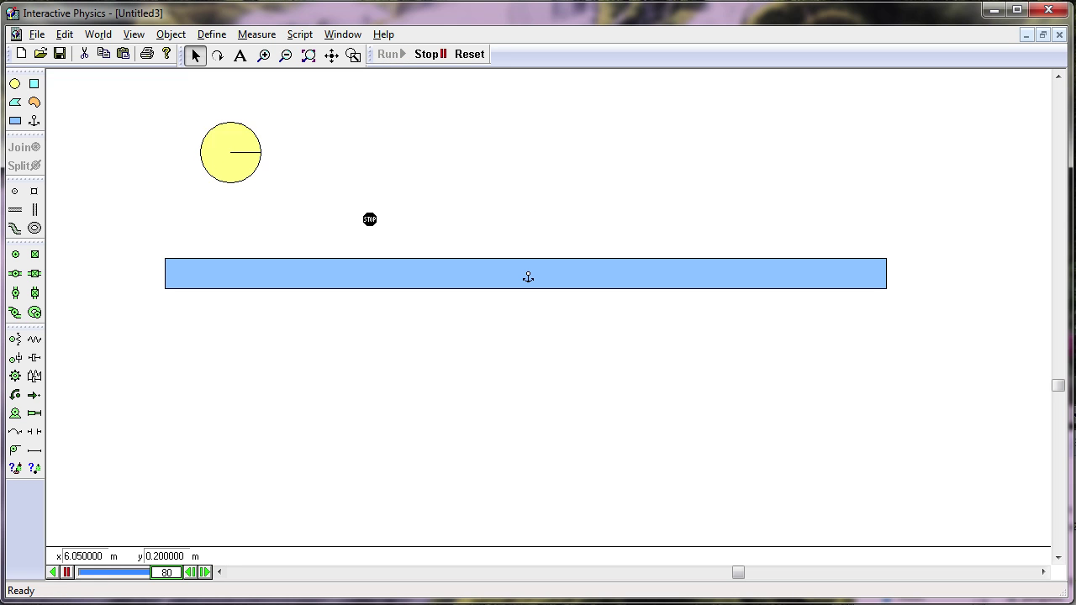
left_click(429, 57)
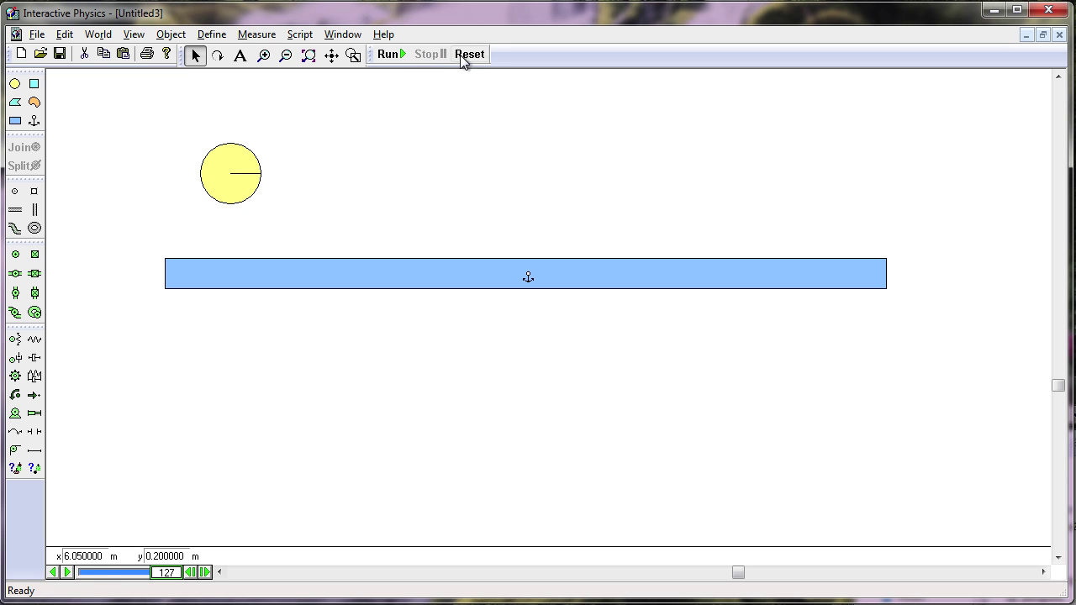
left_click(467, 55)
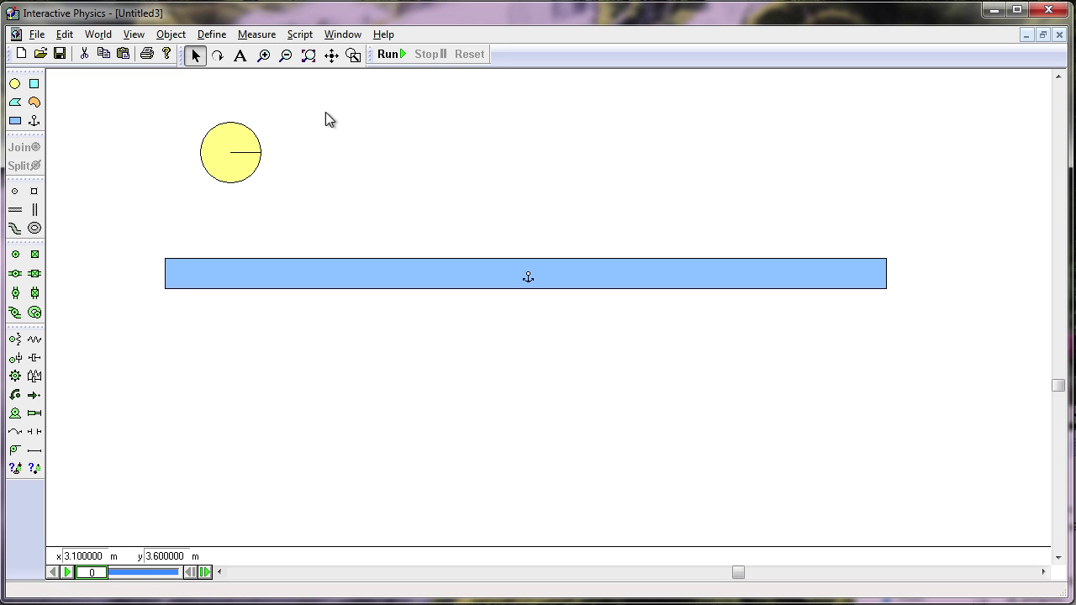
Add a graph of the ball's vertical velocity at the top left of the workspace
left_click(242, 143)
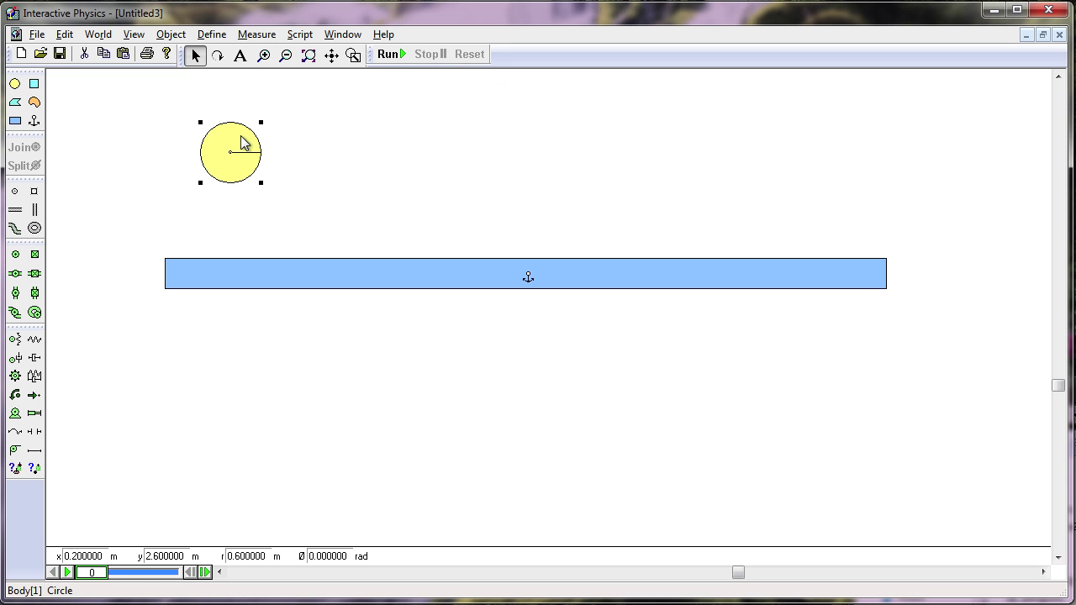
left_click(259, 35)
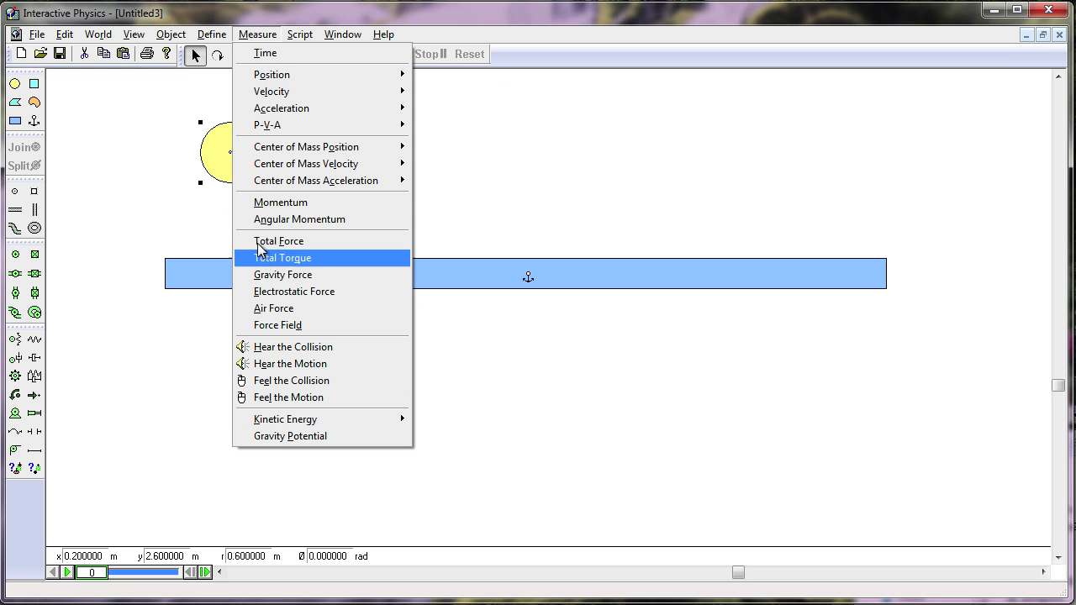
mouse_move(266, 82)
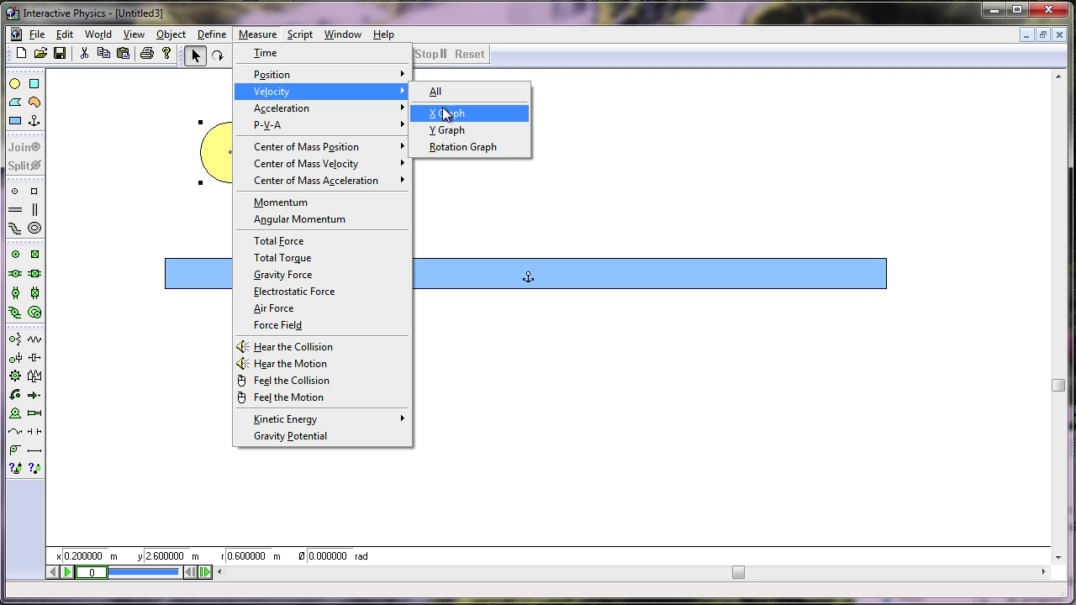
left_click(441, 132)
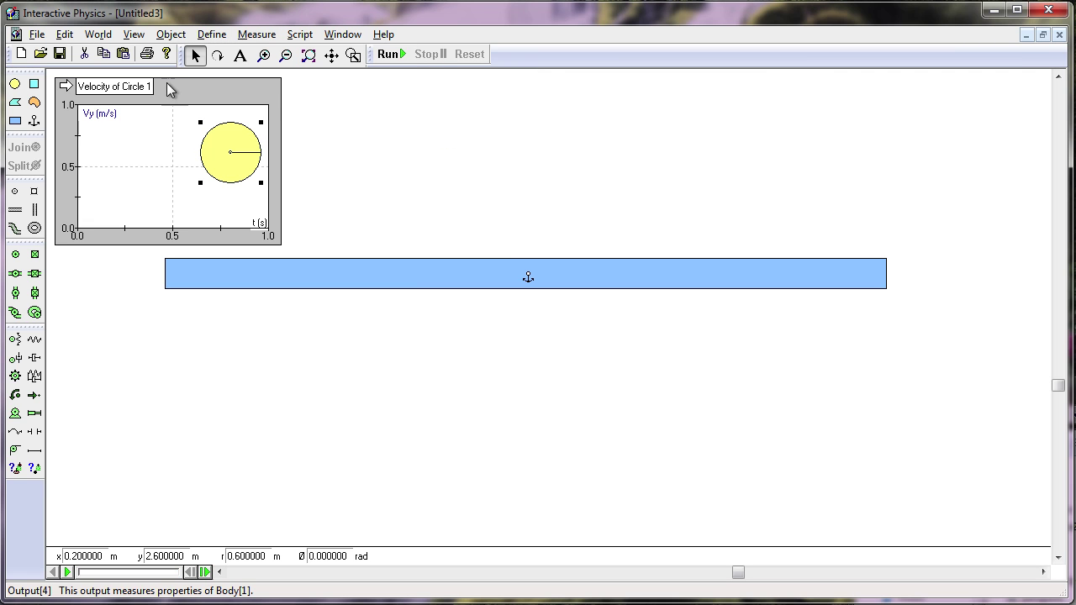
left_click_drag(168, 88, 287, 309)
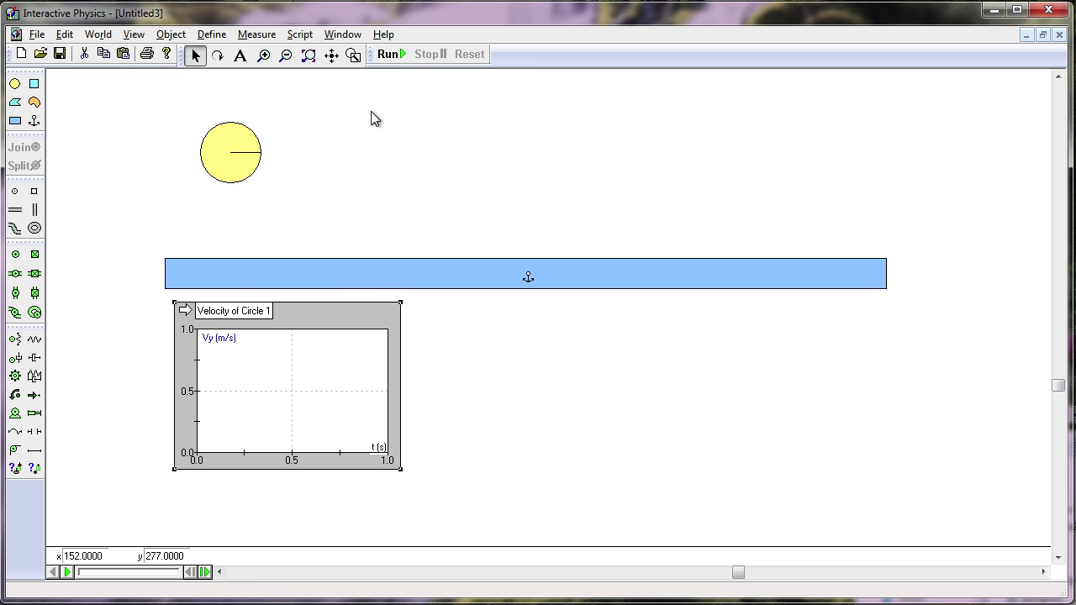
Run the bounce test, reset it, and delete the Velocity of Circle 1 graph
left_click(389, 57)
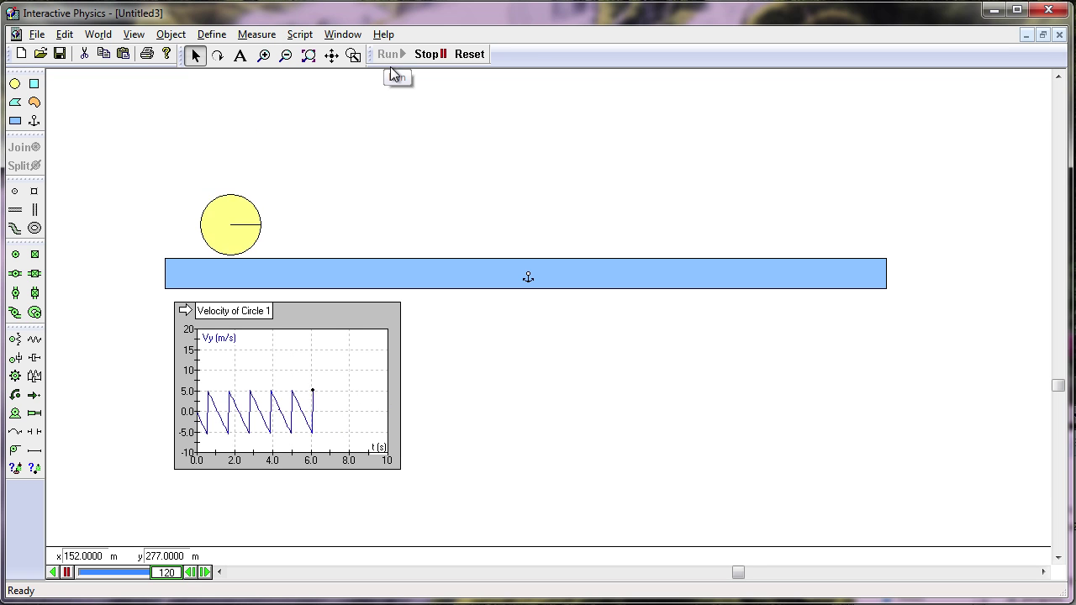
left_click(437, 56)
left_click(467, 53)
left_click(305, 334)
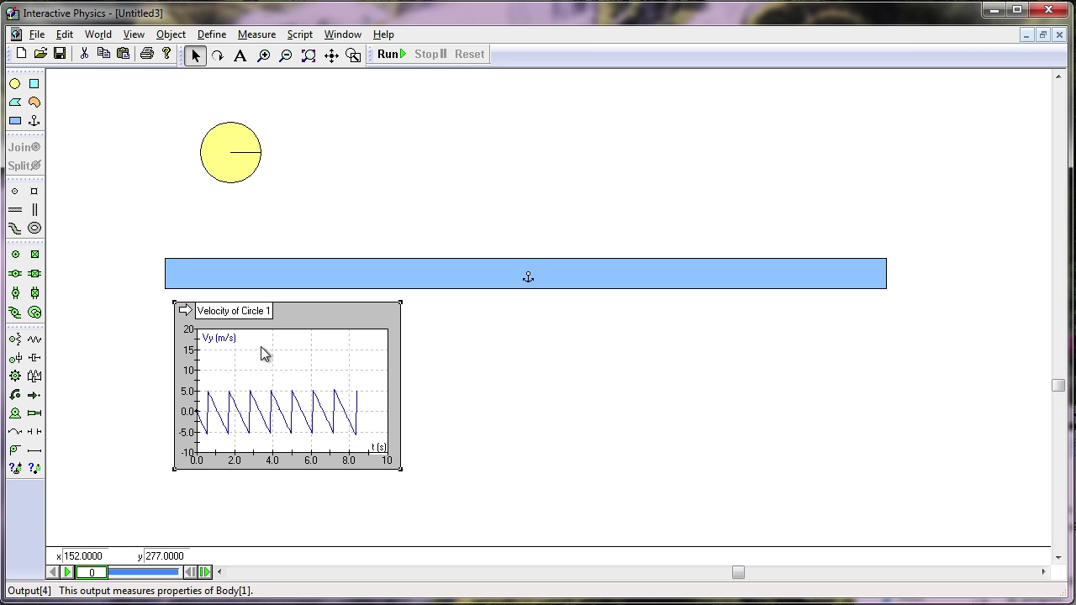
key("Delete")
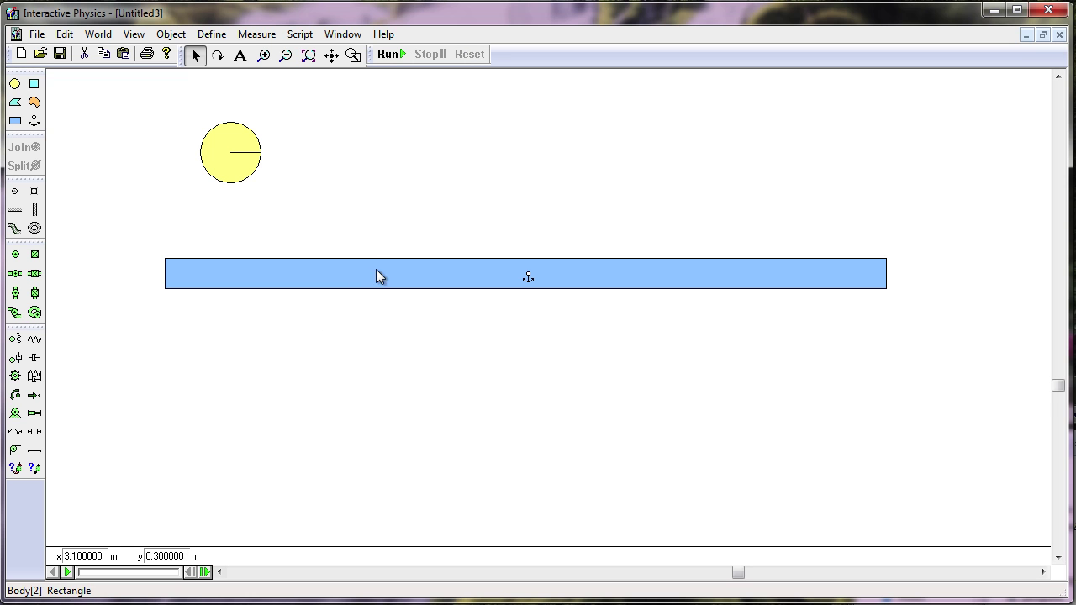
Draw a tall thin post on the base and a horizontal arm extending from its top
left_click(16, 121)
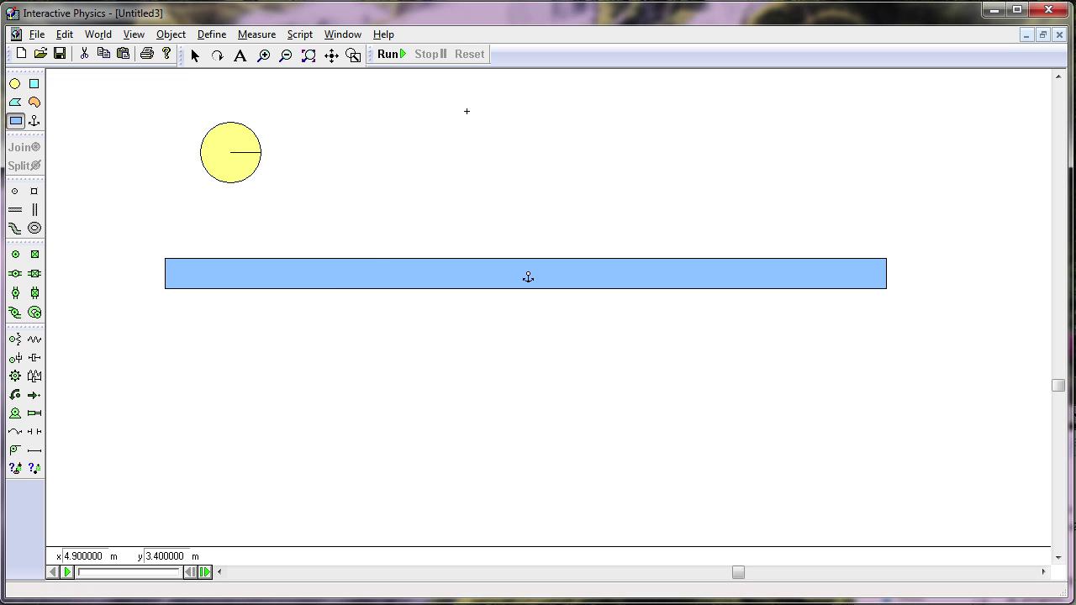
left_click_drag(432, 110, 452, 258)
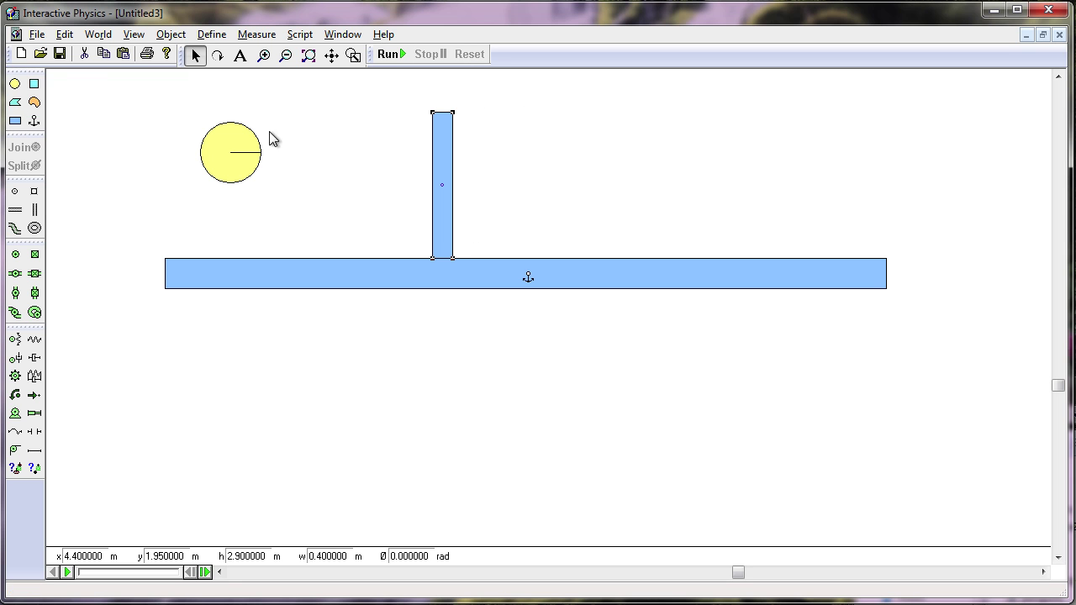
left_click(469, 125)
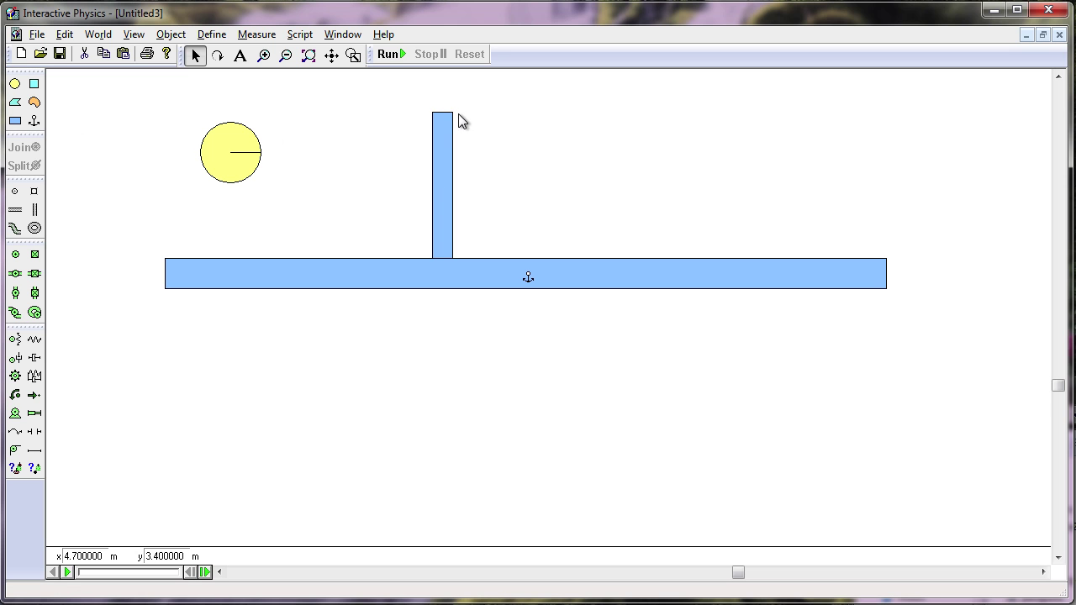
left_click_drag(457, 111, 541, 128)
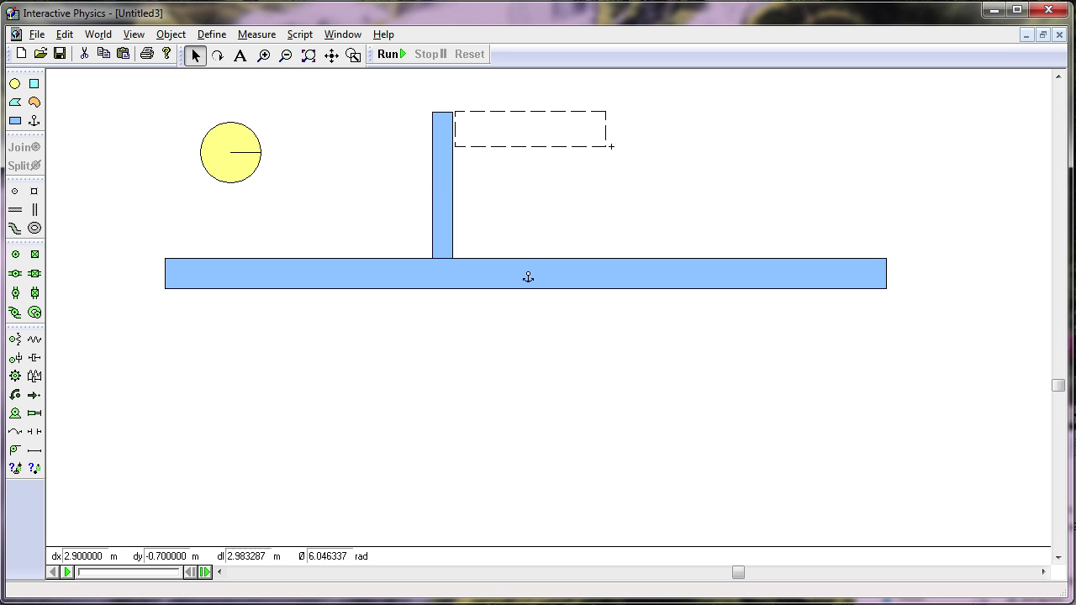
left_click_drag(614, 141, 587, 132)
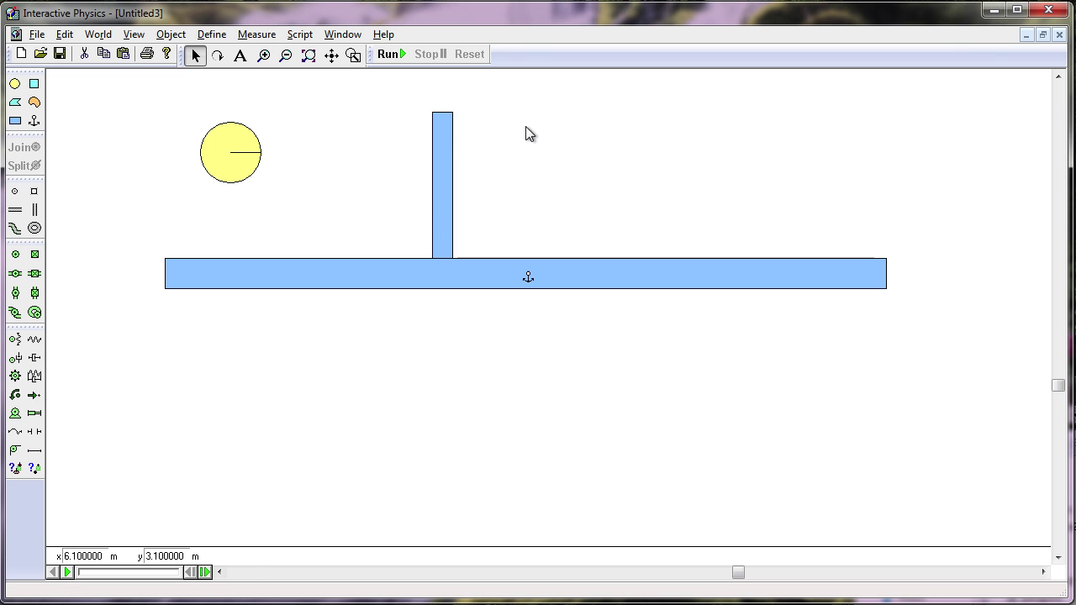
left_click(15, 121)
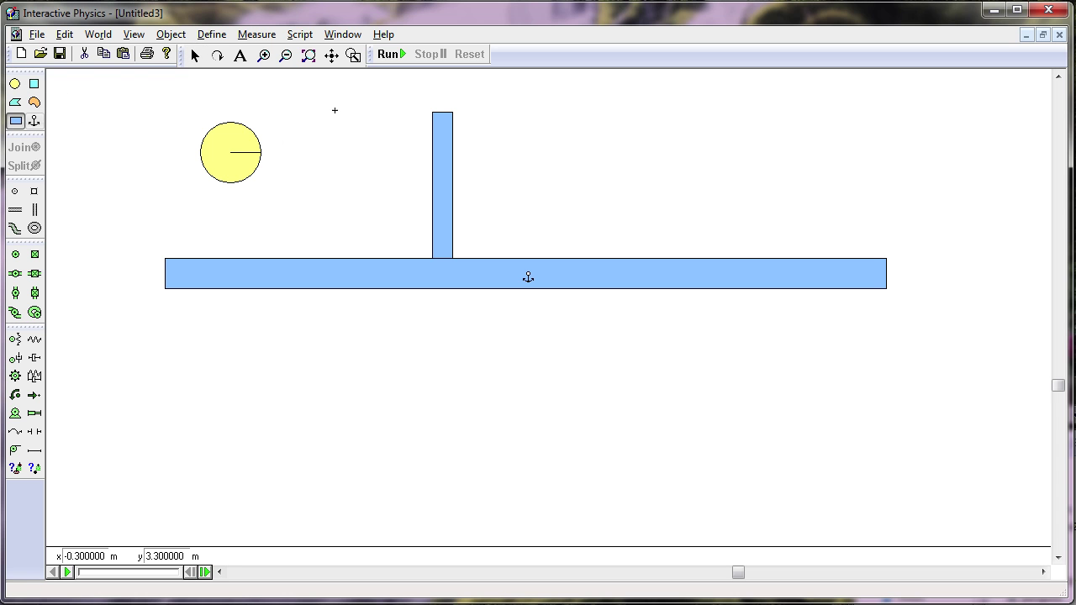
left_click_drag(452, 111, 585, 132)
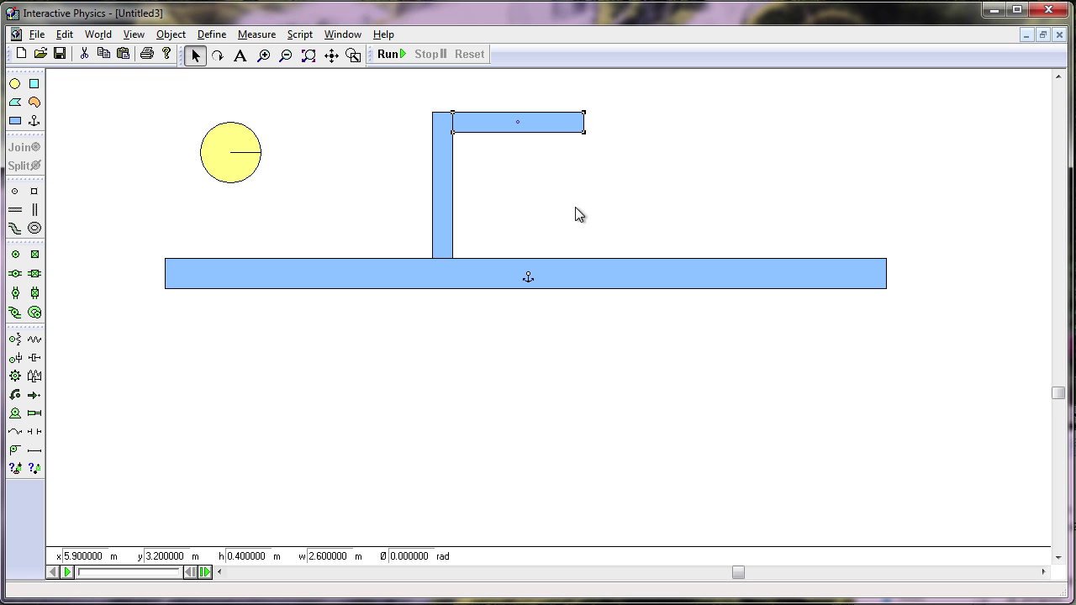
Add rigid joints at both arm-post corners and at both feet of the post on the base
left_click(35, 256)
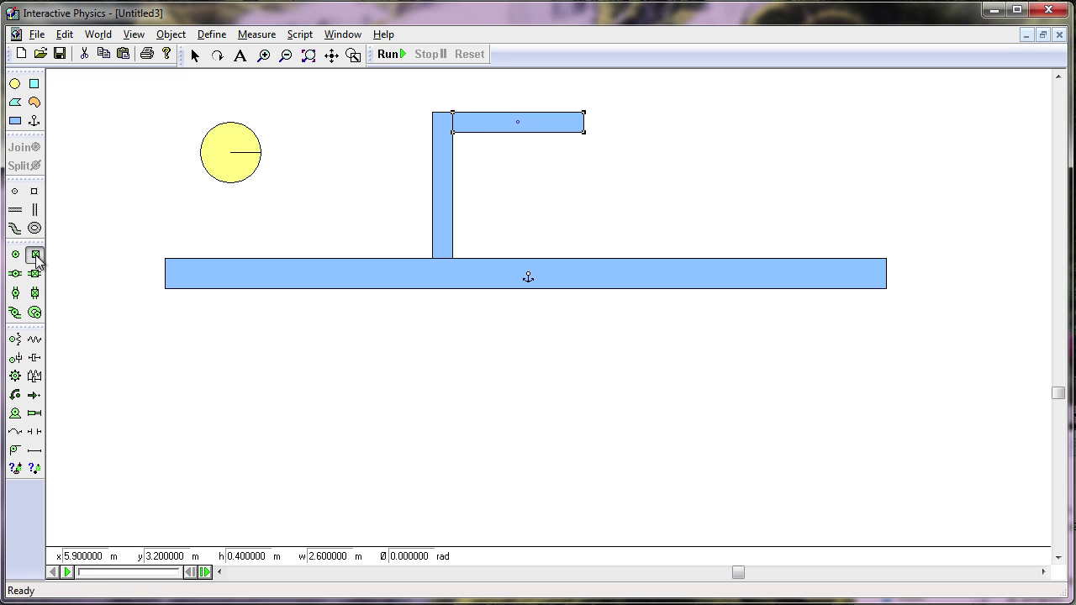
left_click(451, 111)
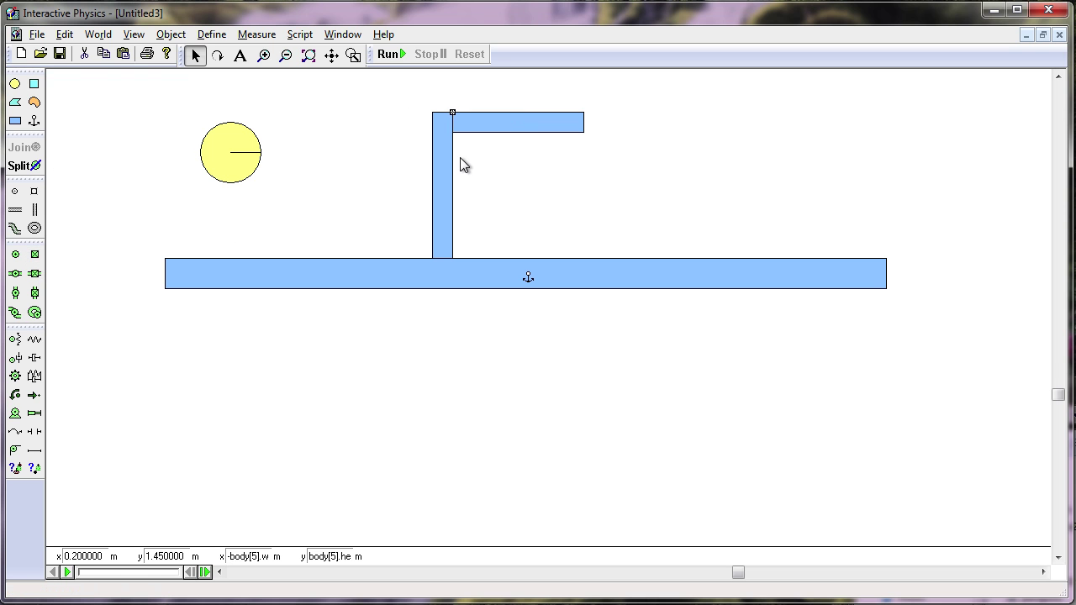
left_click(35, 253)
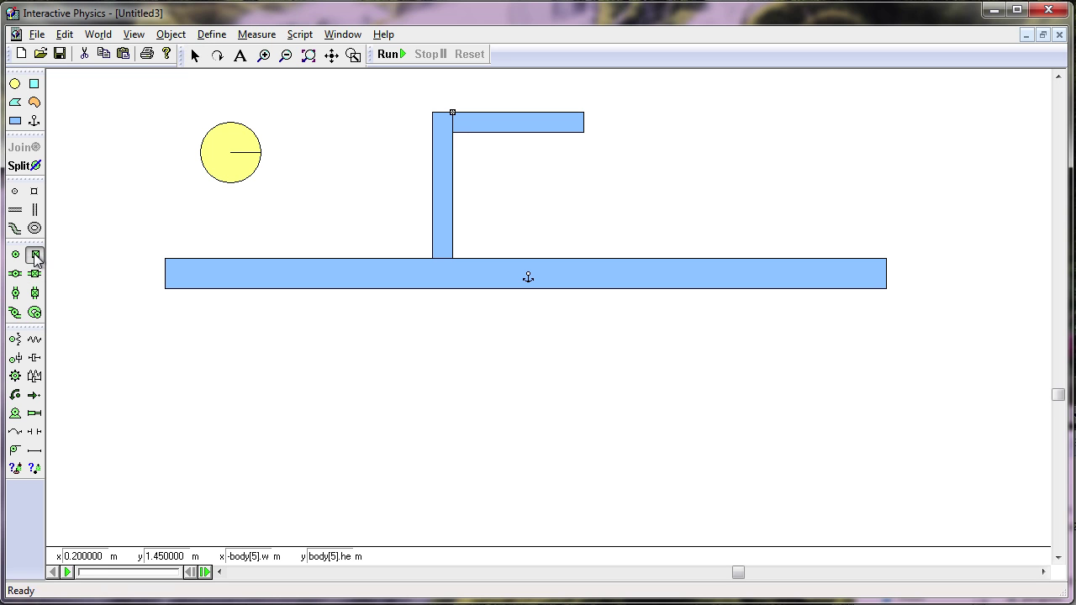
left_click(452, 132)
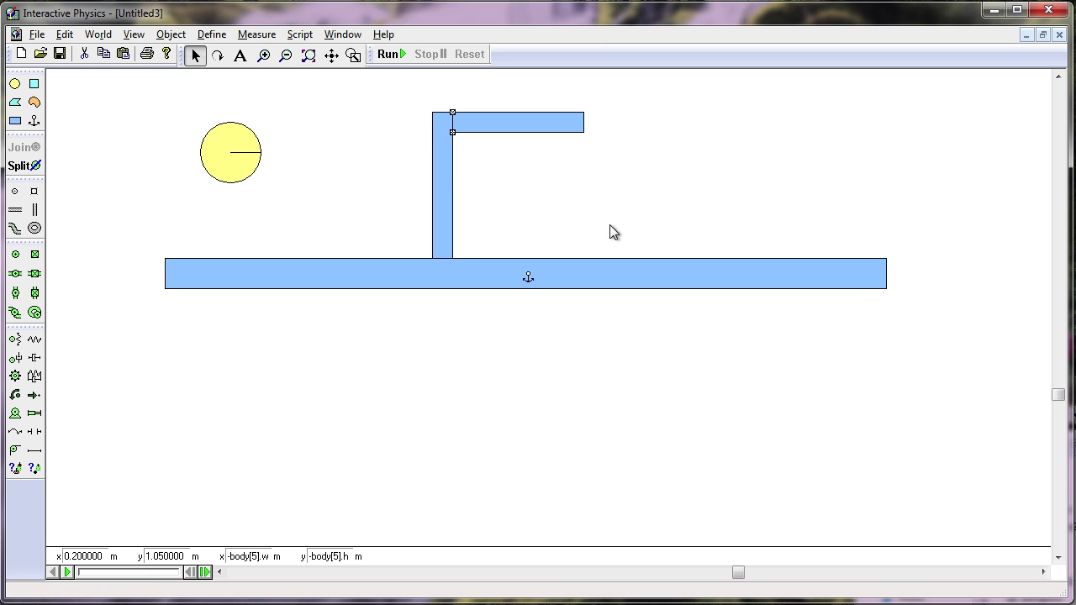
left_click(34, 254)
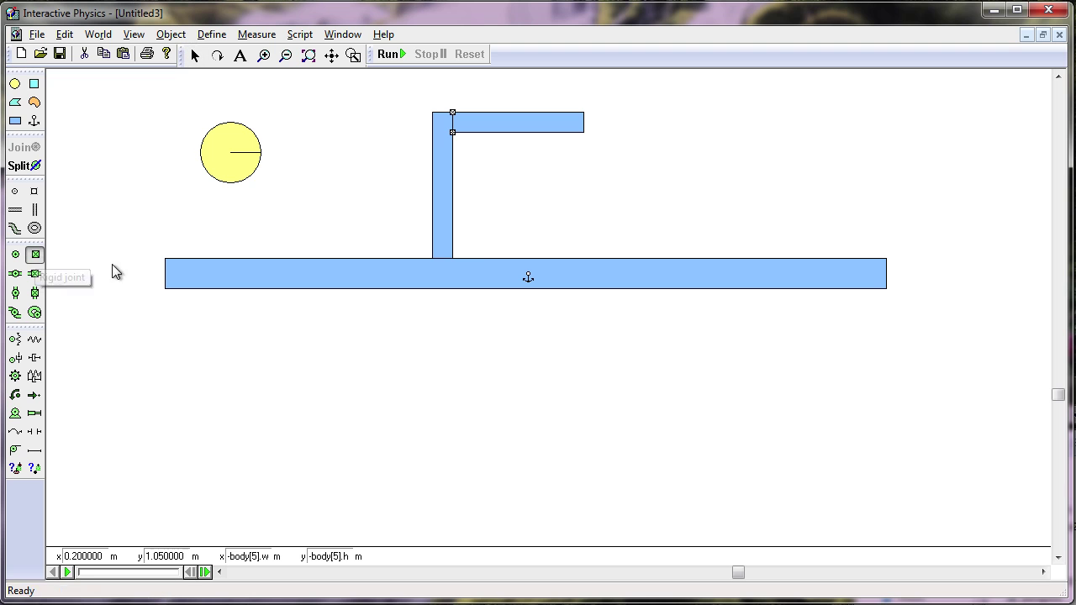
left_click(450, 257)
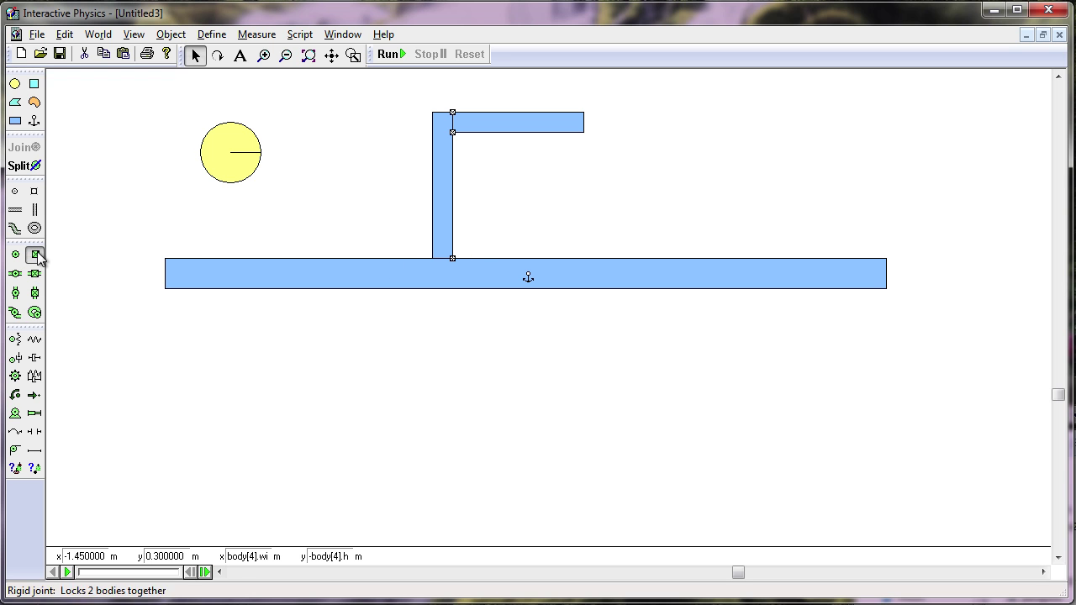
left_click(36, 255)
left_click(432, 258)
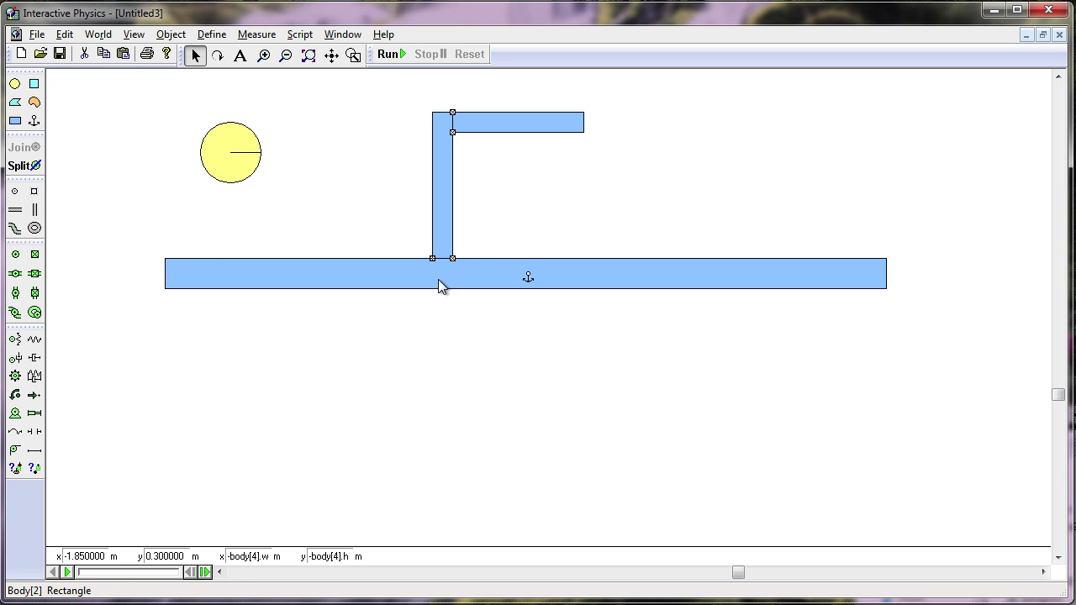
left_click(35, 340)
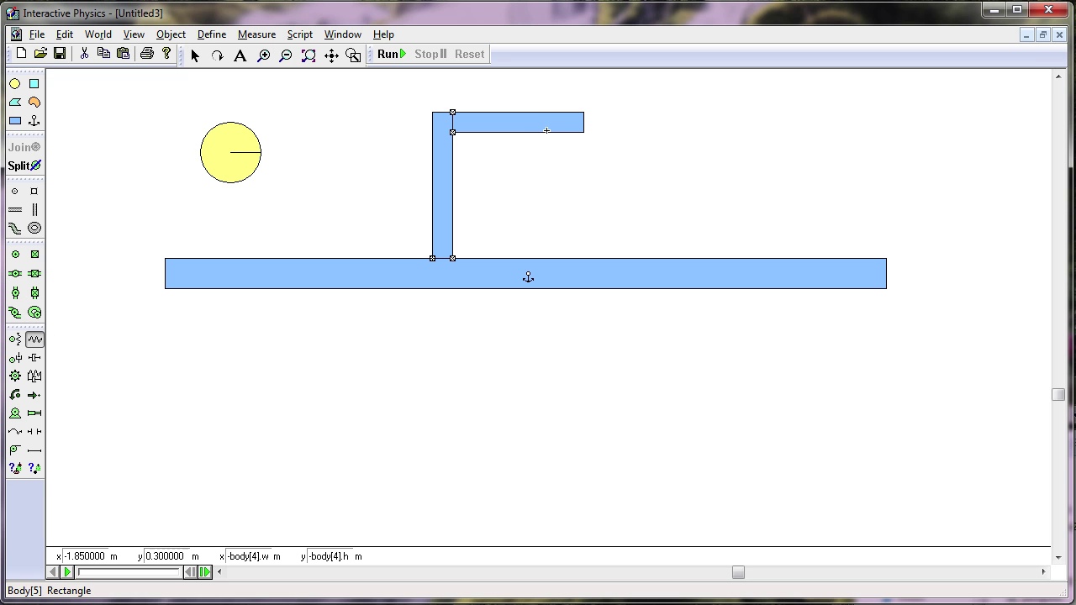
Hang a spring from the arm's underside, move the ball onto its lower end, and run the simulation
mouse_move(548, 132)
left_mouse_down()
mouse_move(553, 202)
mouse_move(548, 177)
left_mouse_up()
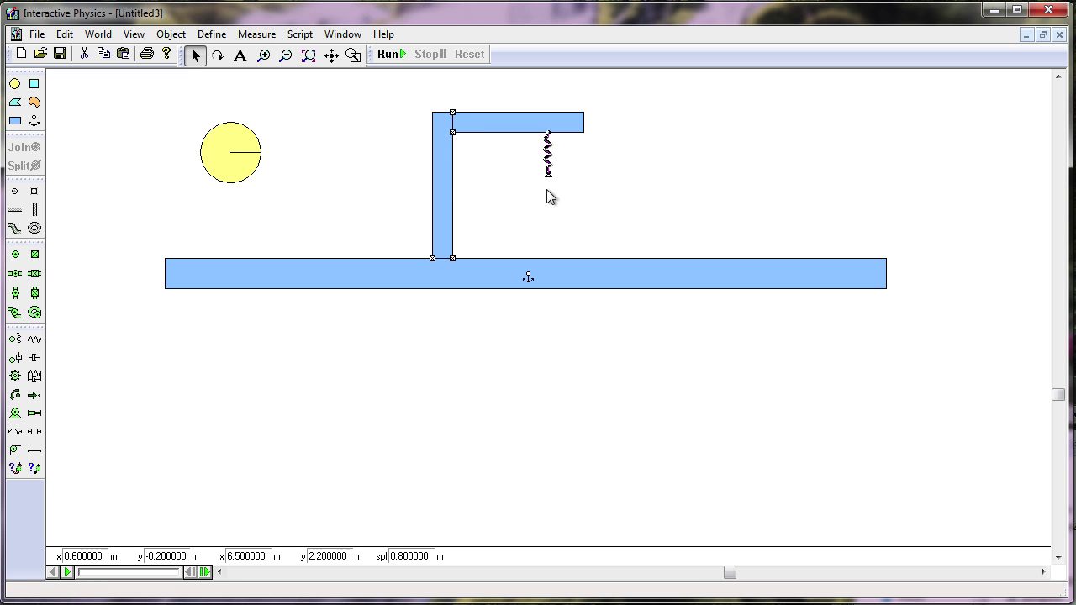
left_click_drag(252, 160, 555, 202)
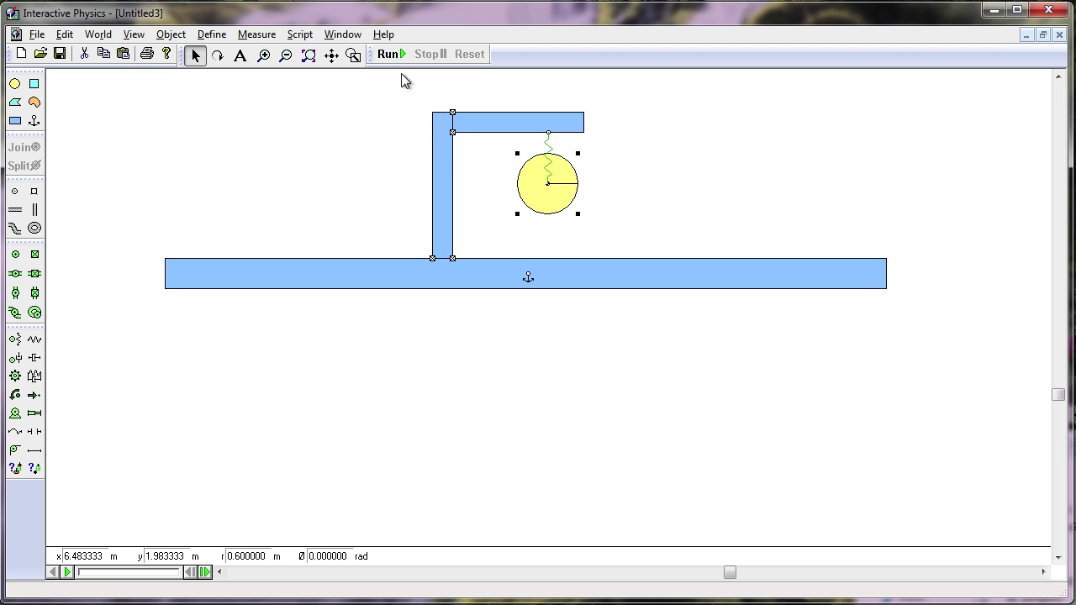
left_click(389, 55)
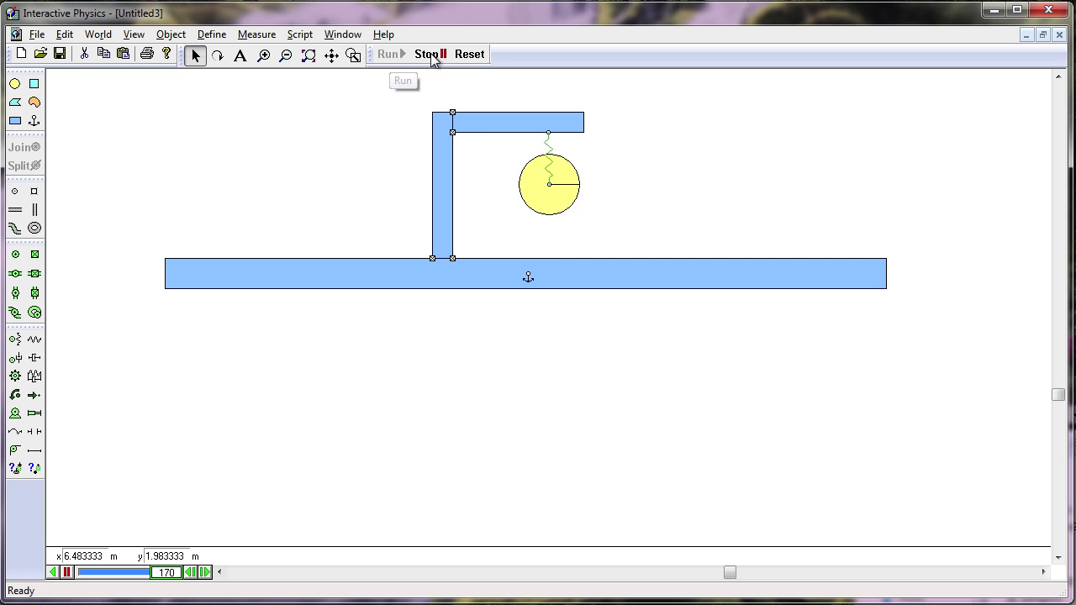
Stop the spring-ball simulation and reset it to frame 0
left_click(432, 54)
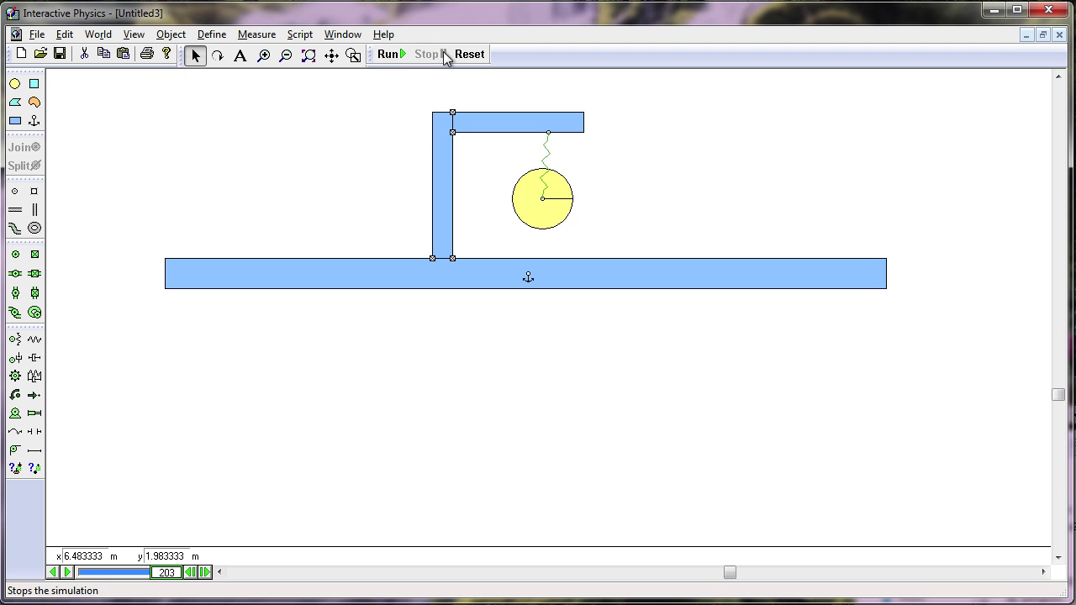
left_click(469, 55)
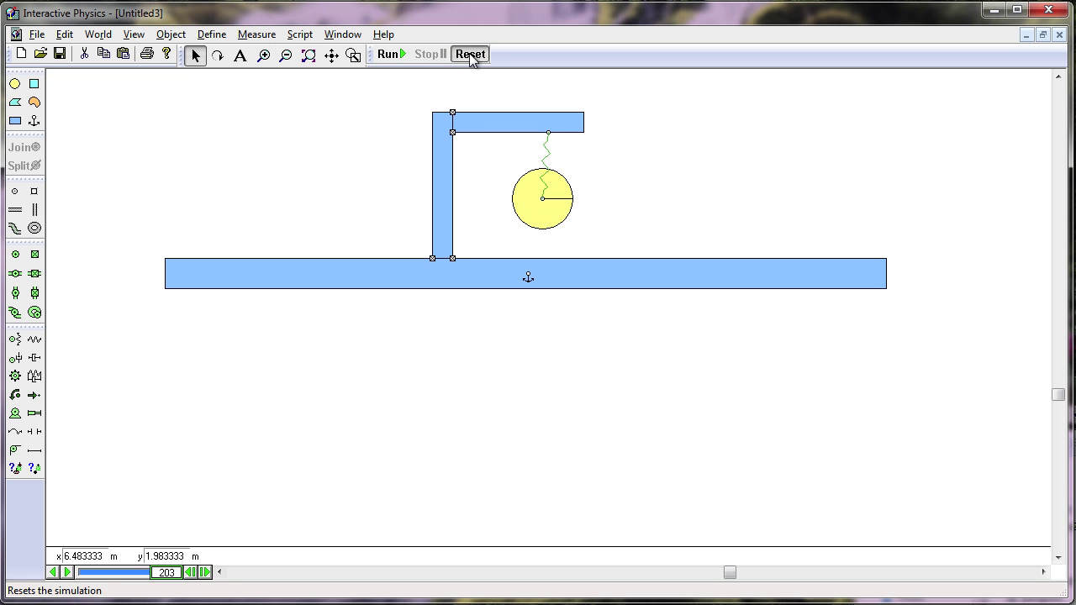
Add a Y-position graph of the ball at the upper right and run the oscillation to 8 s
left_click(263, 35)
left_click(263, 35)
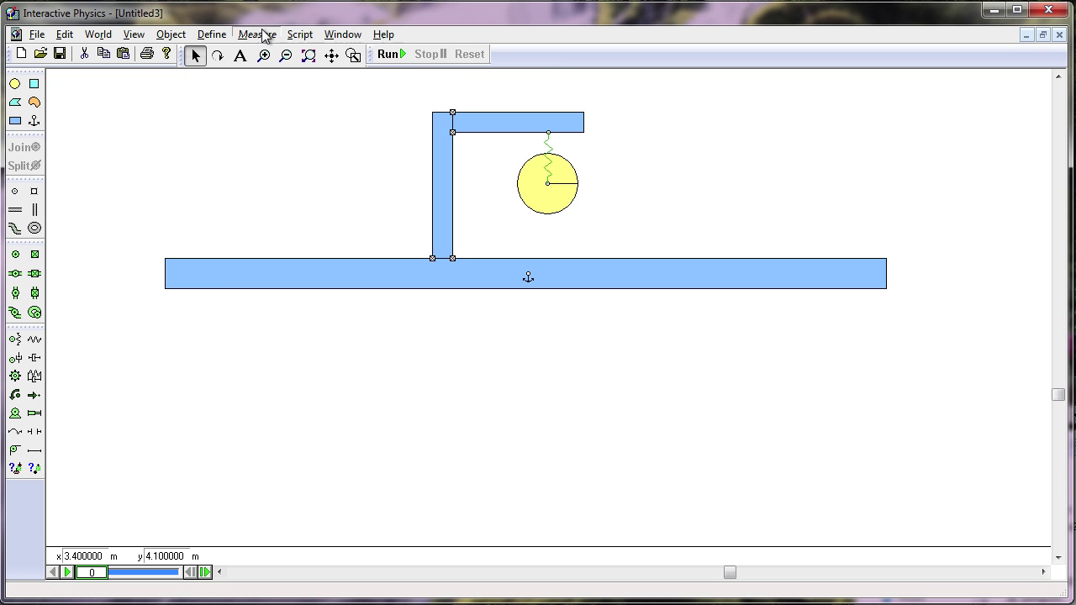
left_click(526, 201)
left_click(263, 35)
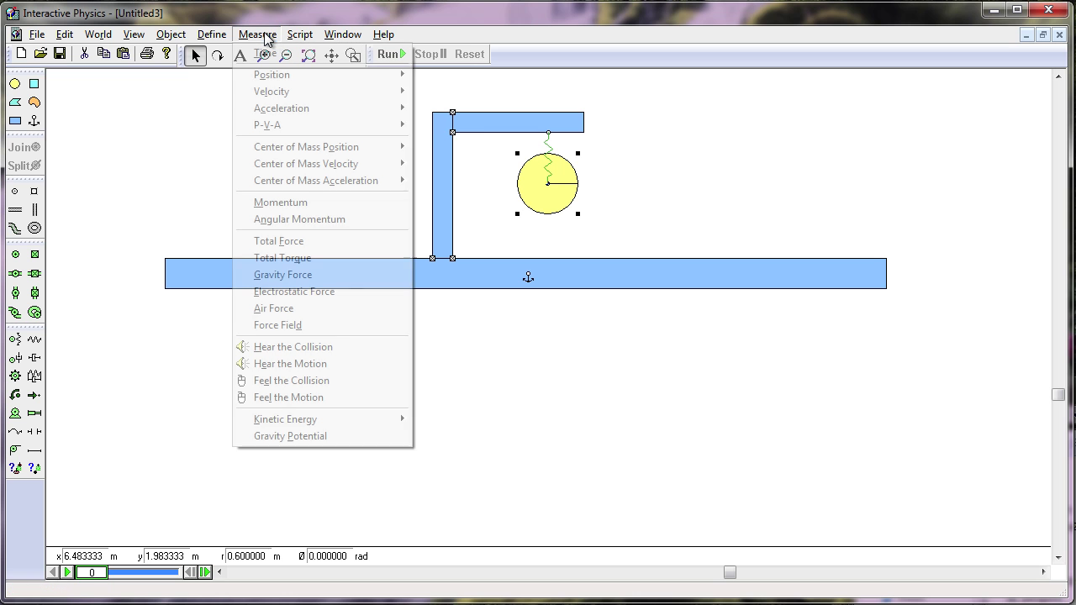
mouse_move(271, 82)
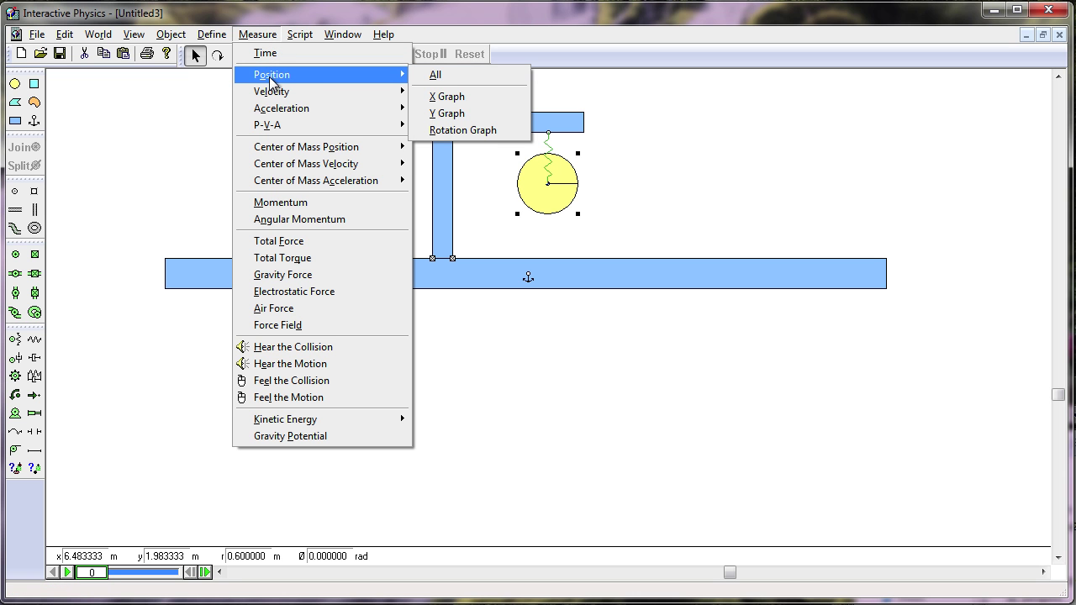
left_click(452, 118)
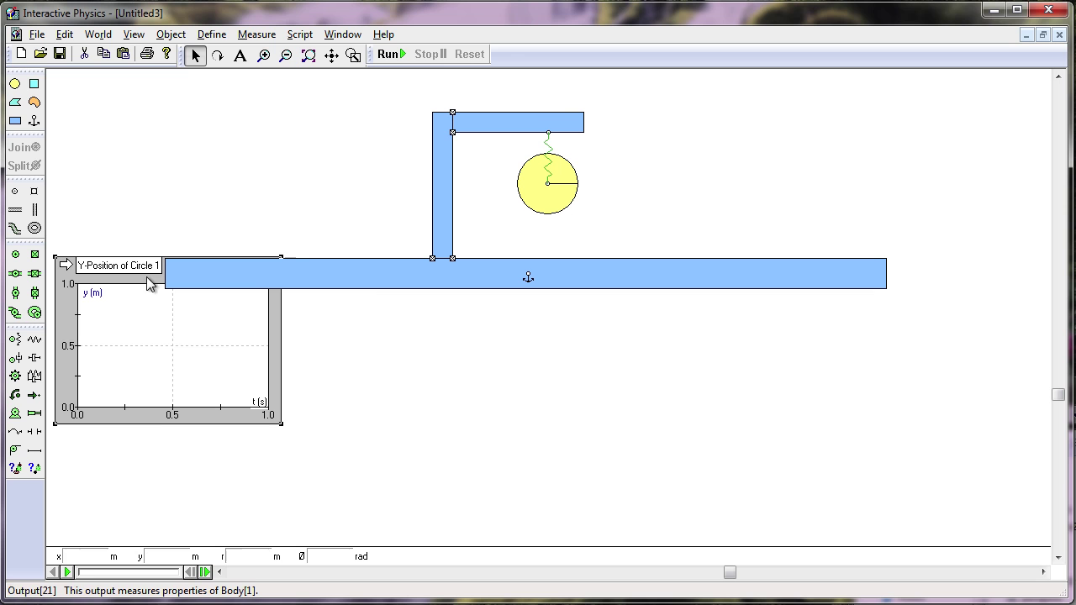
left_click_drag(148, 283, 711, 109)
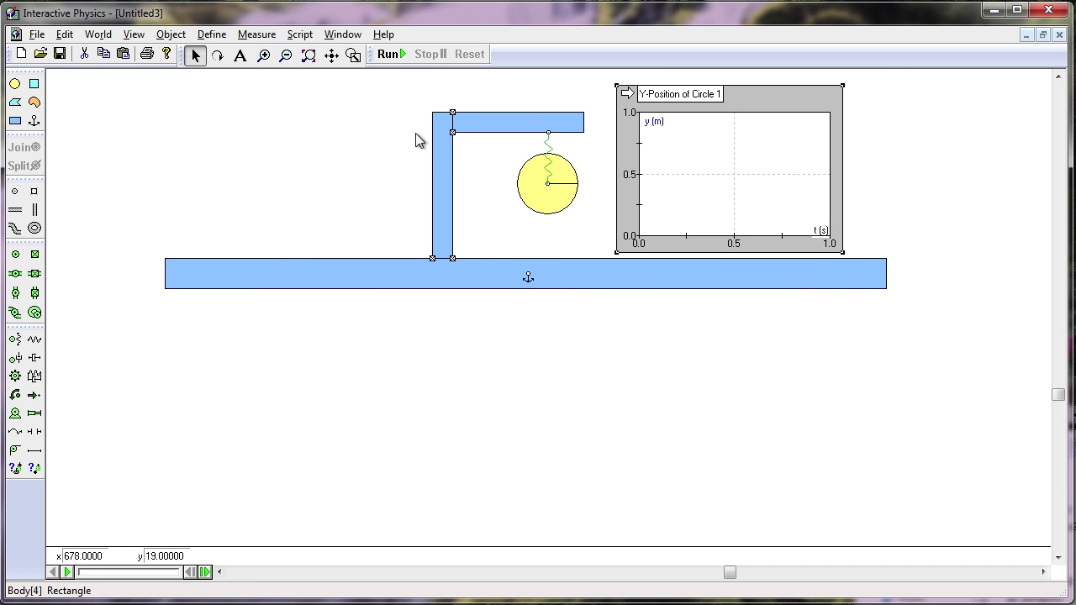
left_click(388, 56)
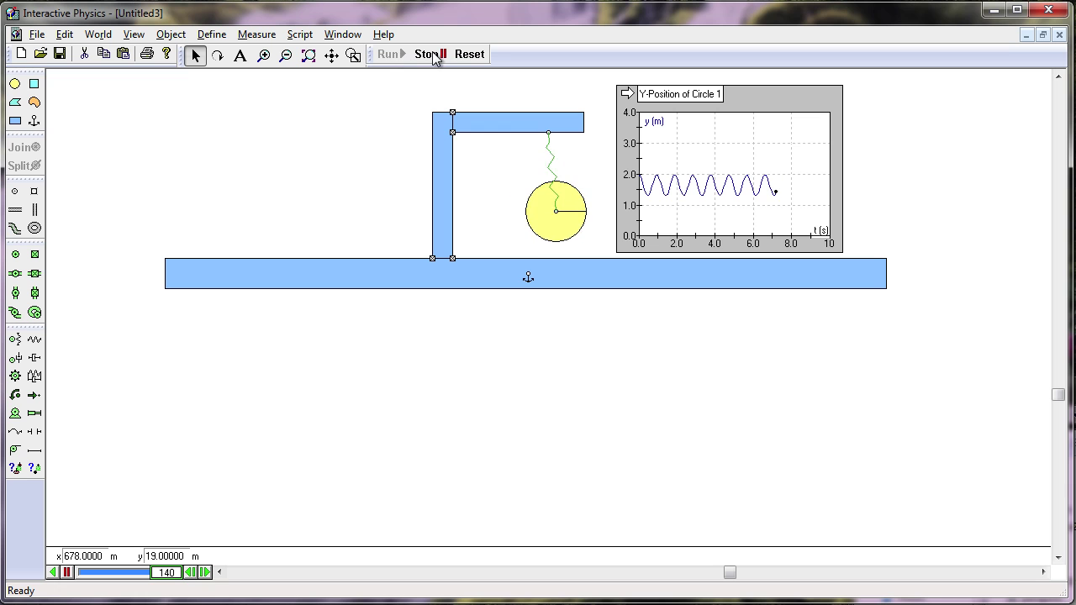
left_click(432, 54)
Reset the simulation and open the bus_crasher2 sample from the PhysSims folder
left_click(470, 55)
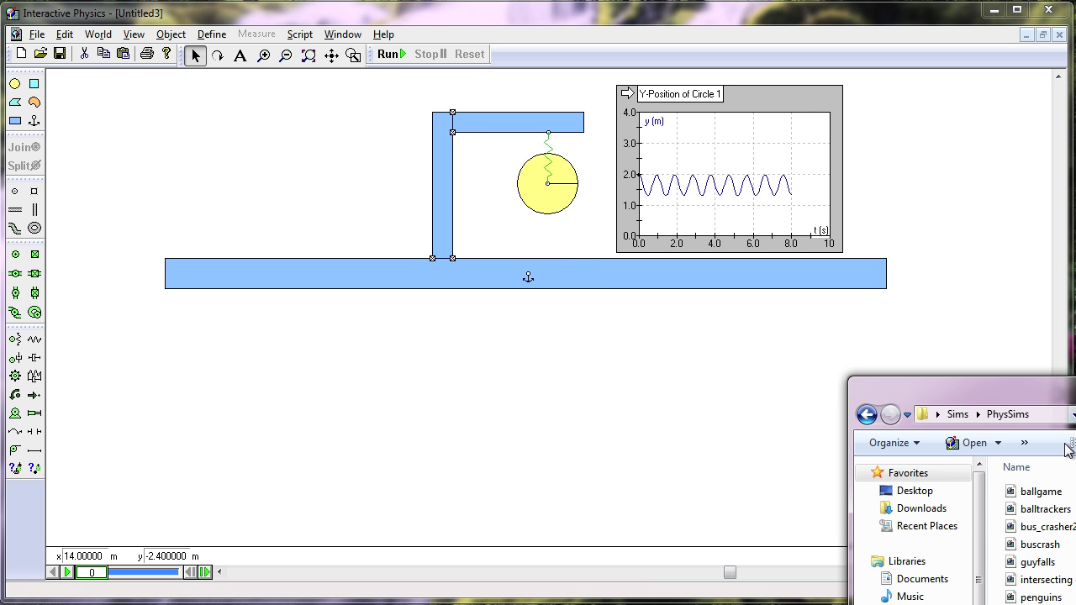
left_click(1041, 492)
left_click_drag(1038, 396, 1075, 403)
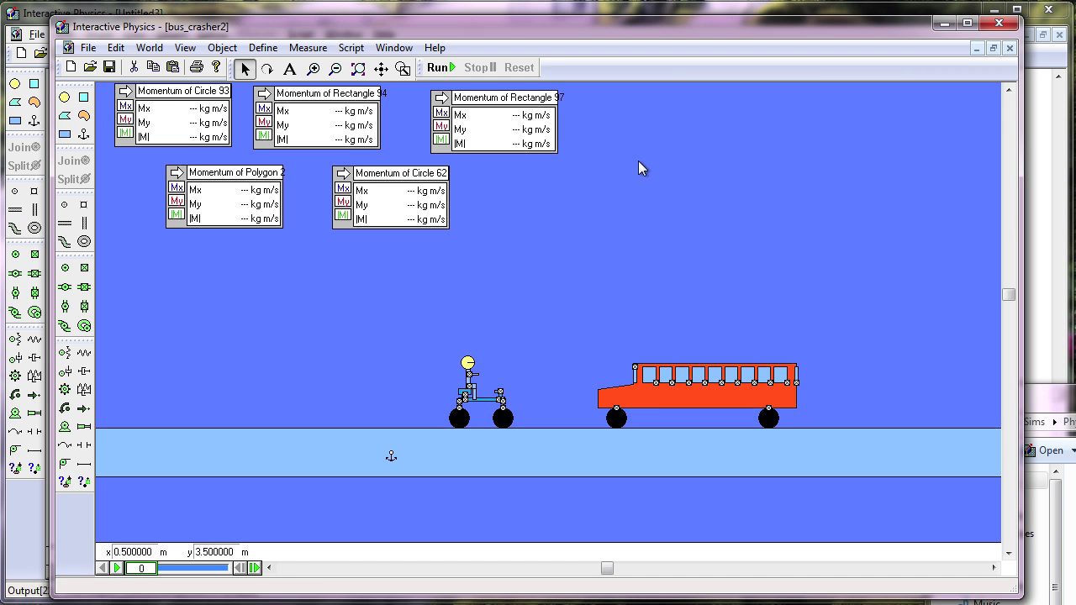
Play and reset the bus_crasher2 crash, step one frame, then close it without saving
left_click(438, 68)
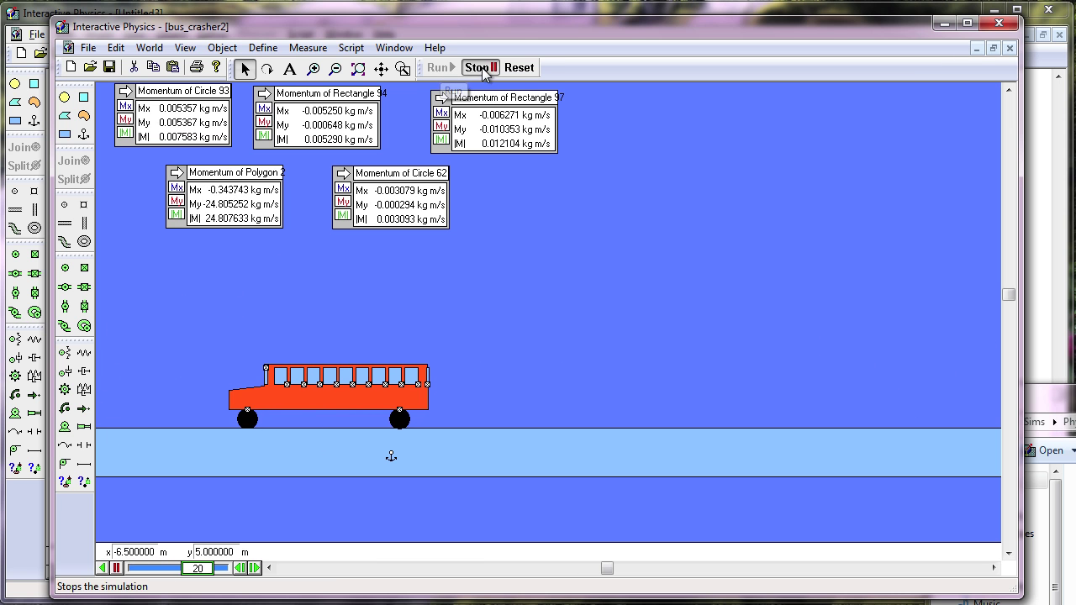
left_click(484, 70)
left_click(518, 68)
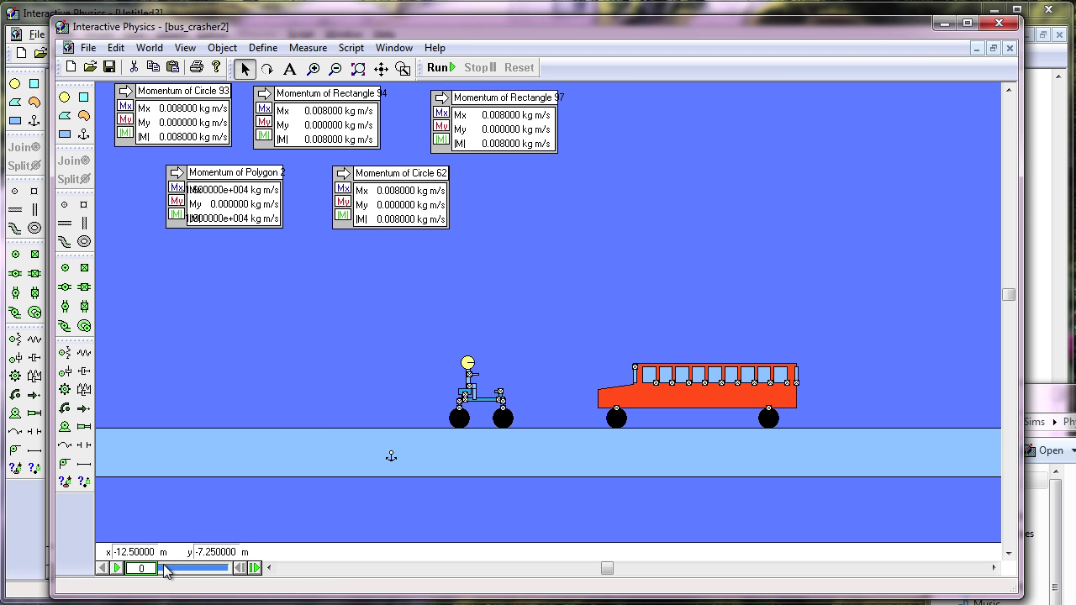
mouse_move(152, 568)
left_mouse_down()
mouse_move(166, 571)
mouse_move(149, 571)
left_mouse_up()
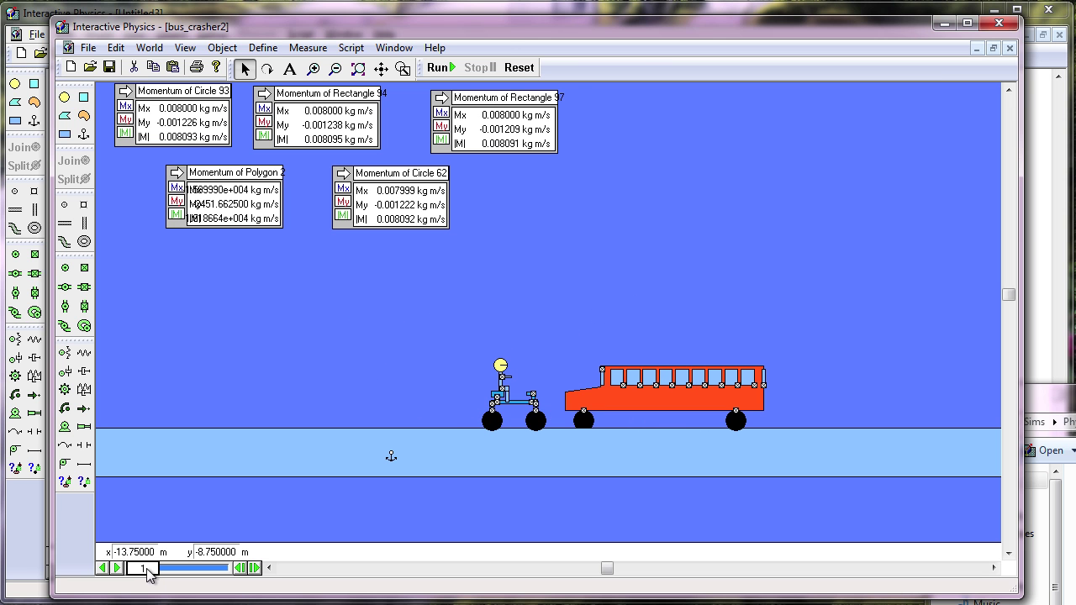
left_click(998, 22)
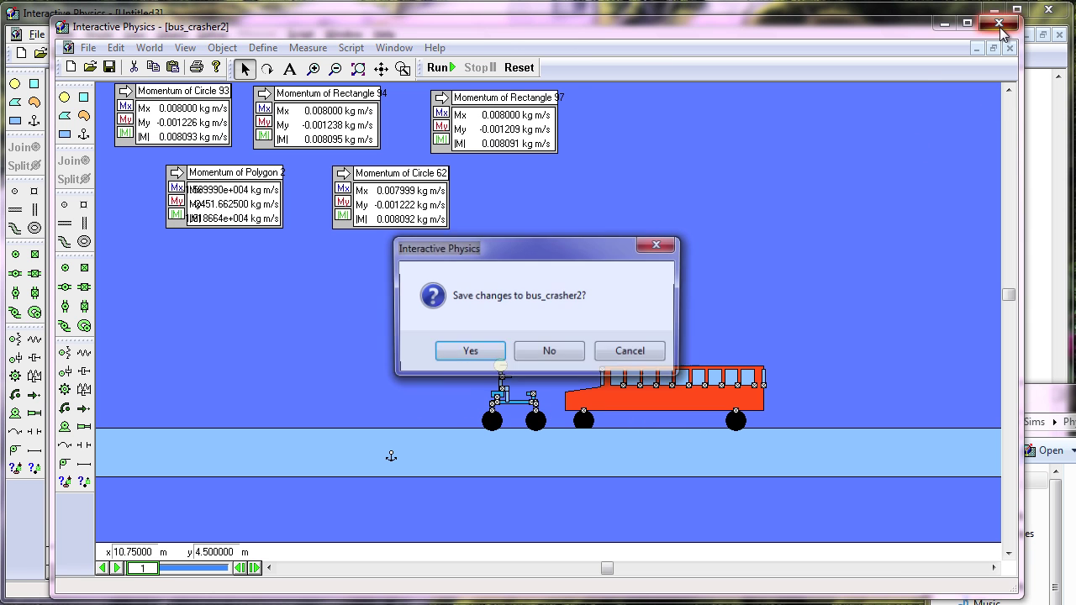
left_click(548, 353)
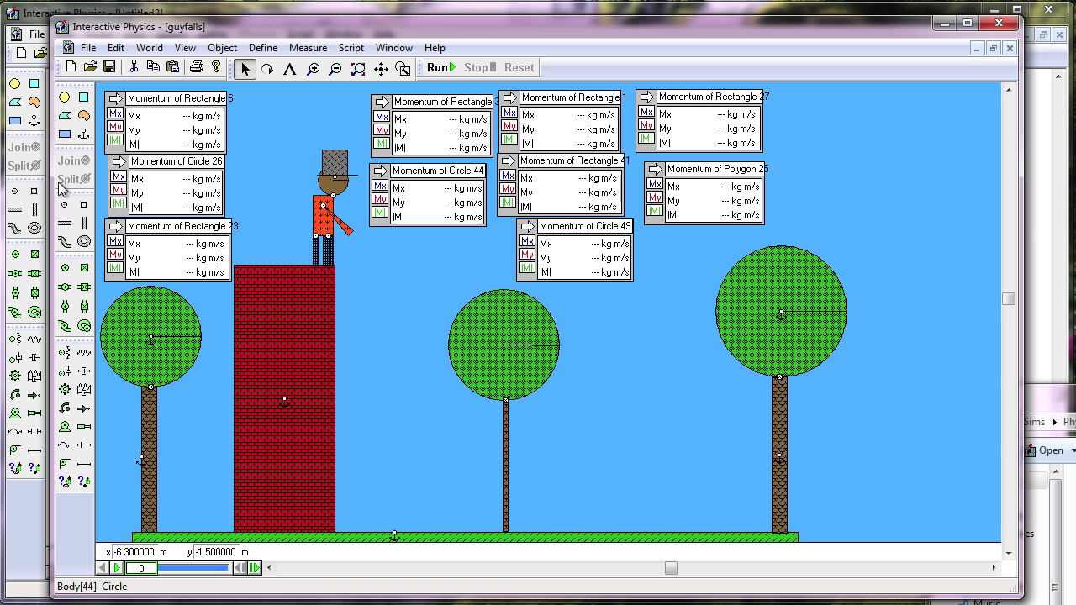
Run the guyfalls falling-man simulation, stop and rewind it to frame 0, then close it
left_click(436, 69)
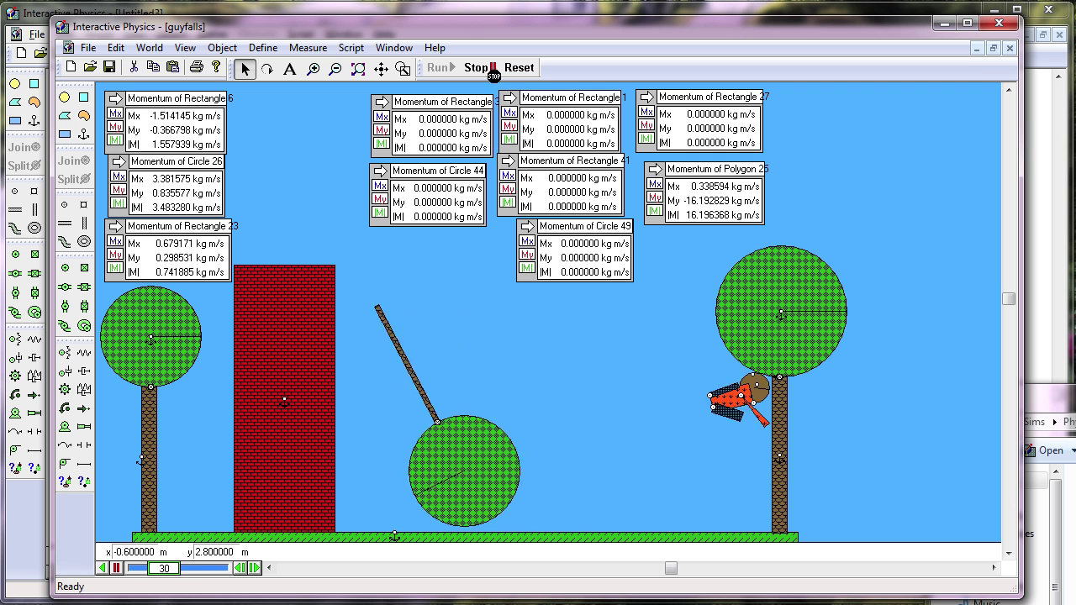
left_click(481, 68)
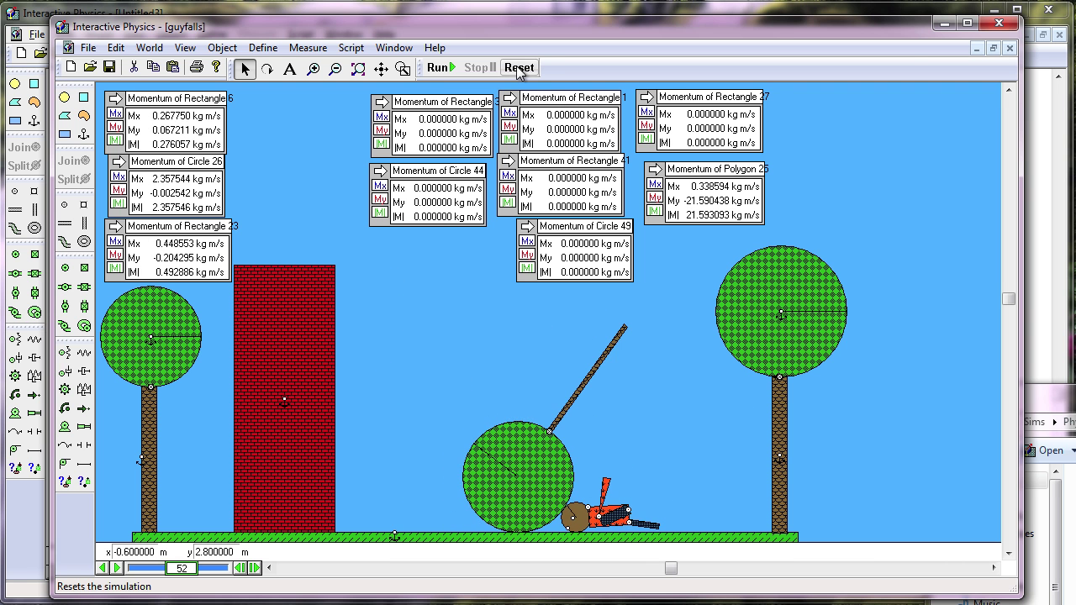
left_click(519, 68)
left_click(1003, 24)
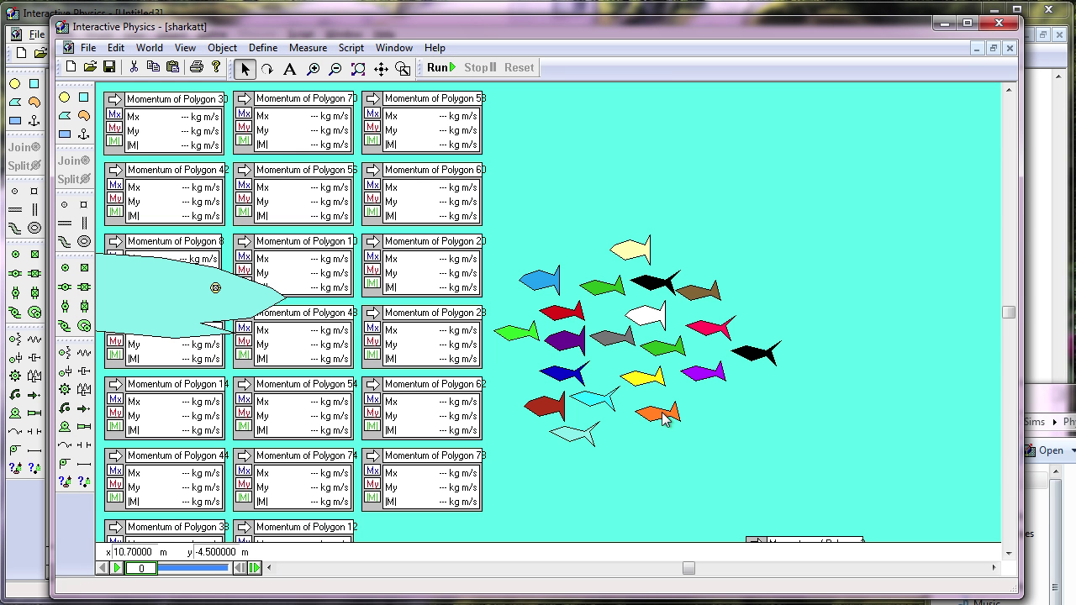
Run the sharkatt shark-and-fish simulation, stop and reset it, then close the sample
left_click(438, 68)
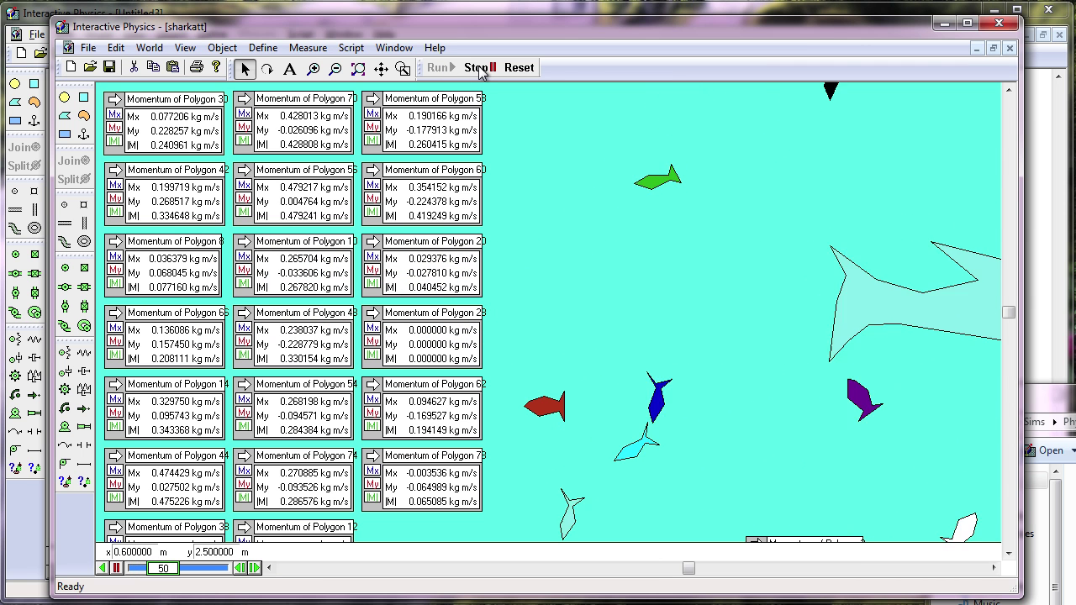
left_click(479, 68)
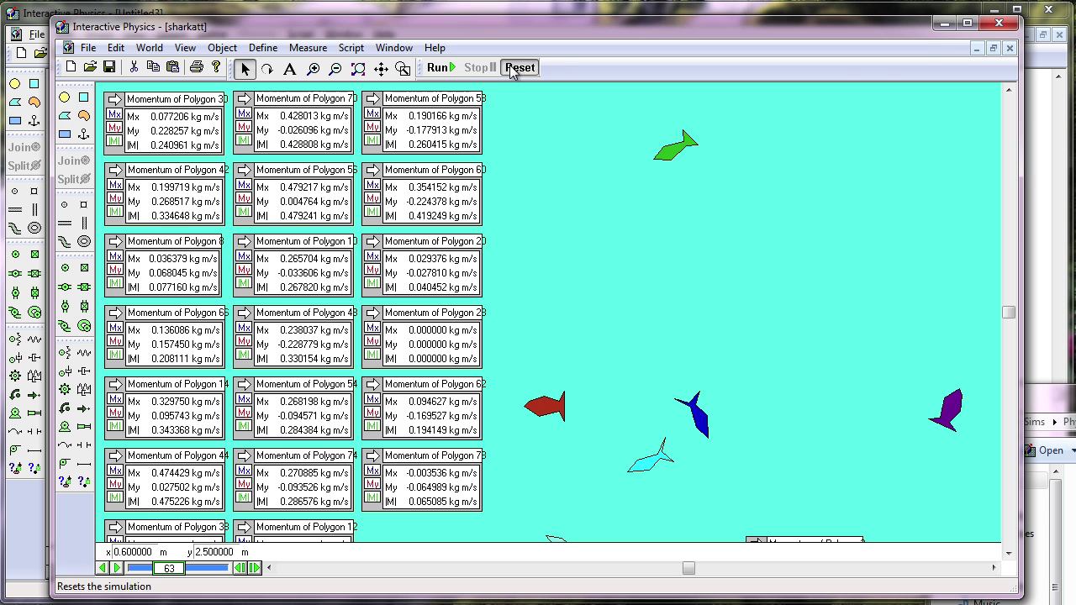
left_click(518, 67)
left_click(999, 22)
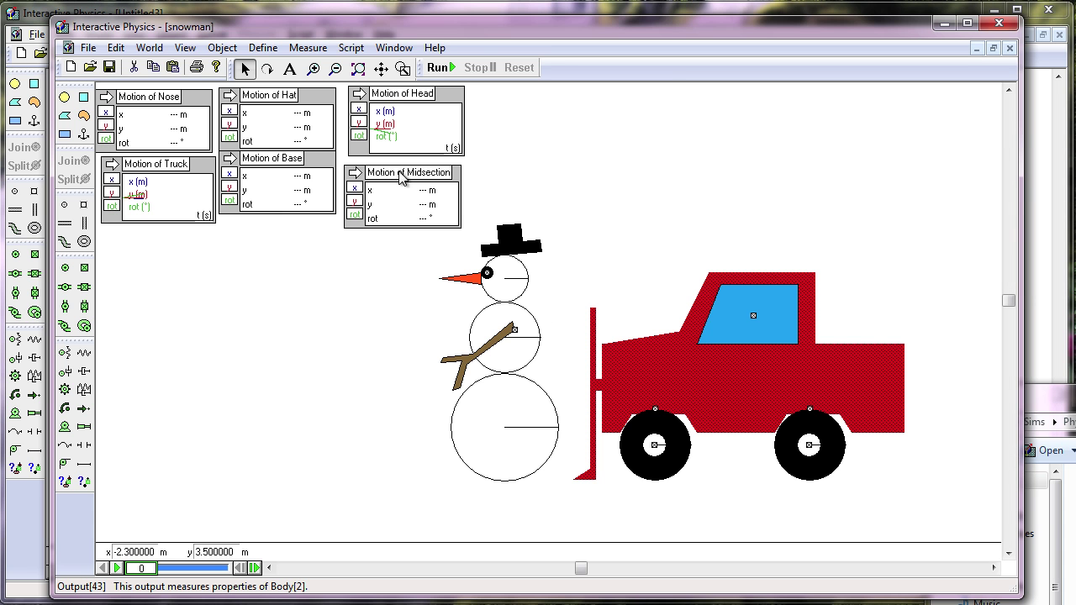
Run the snowman plow simulation, reset it, scrub the frame slider to replay the collision, then close
left_click(439, 68)
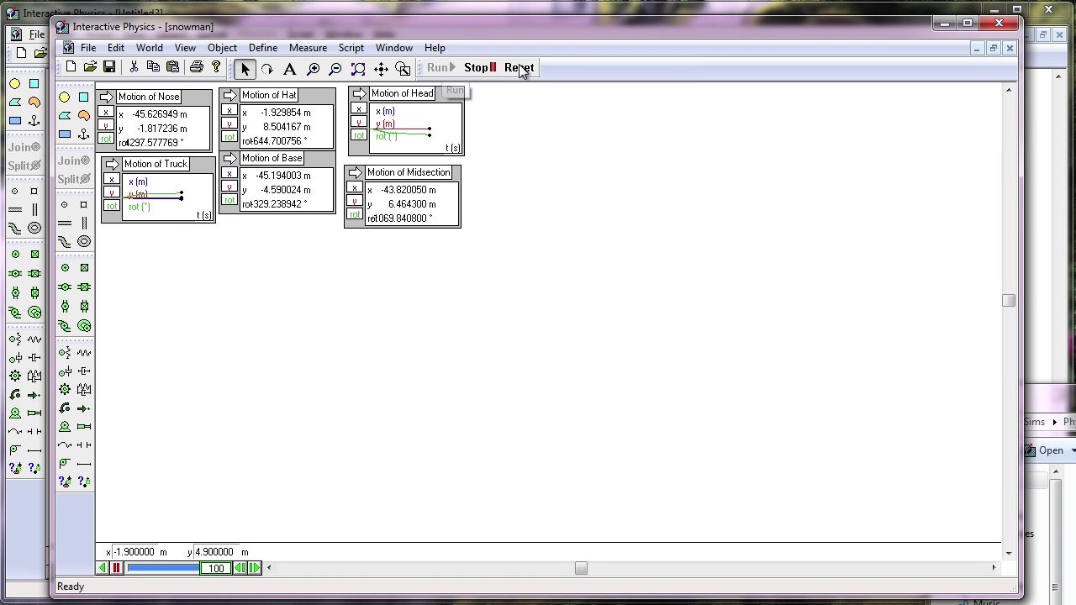
left_click(519, 69)
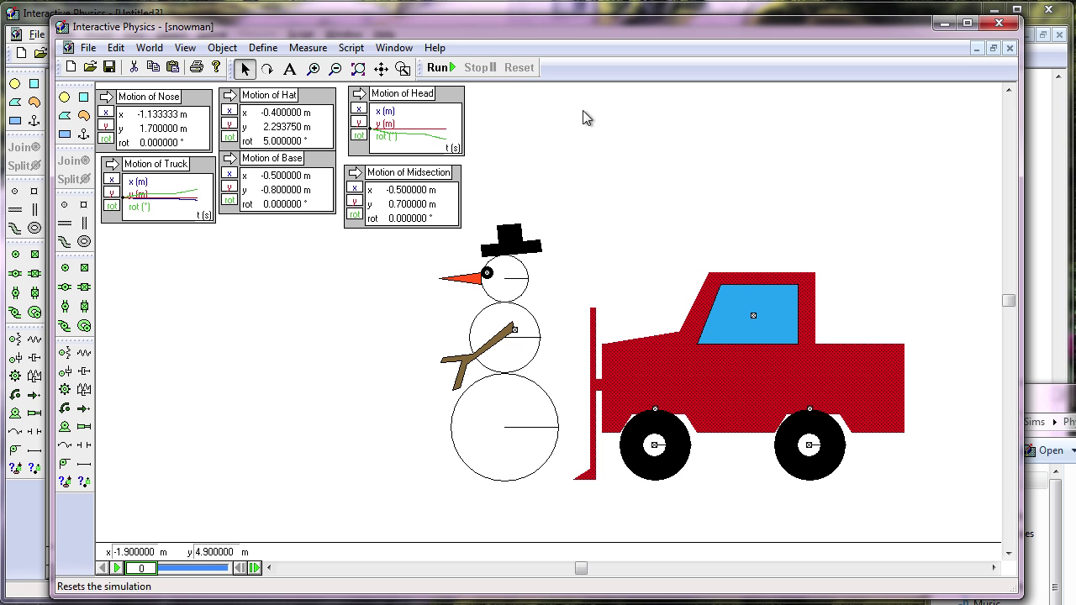
mouse_move(141, 573)
left_mouse_down()
mouse_move(153, 576)
mouse_move(133, 572)
left_mouse_up()
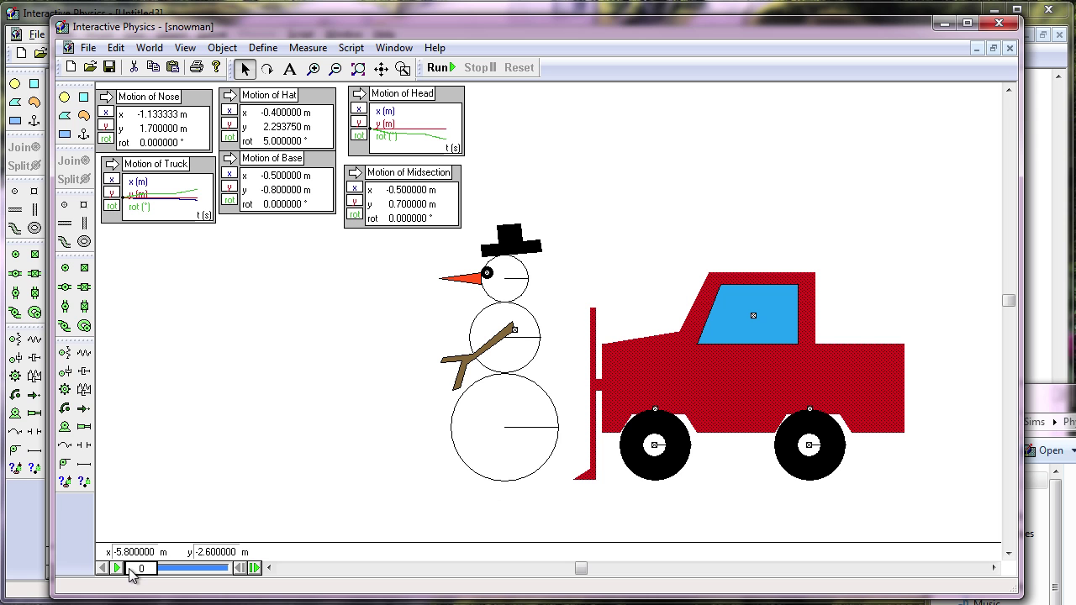
left_click(1005, 25)
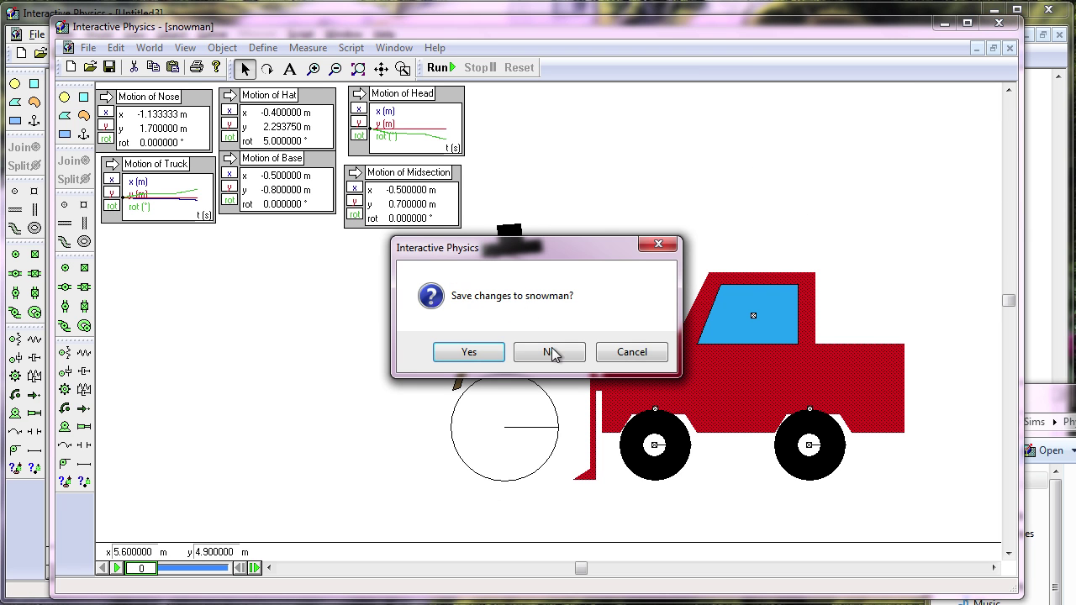
left_click(570, 357)
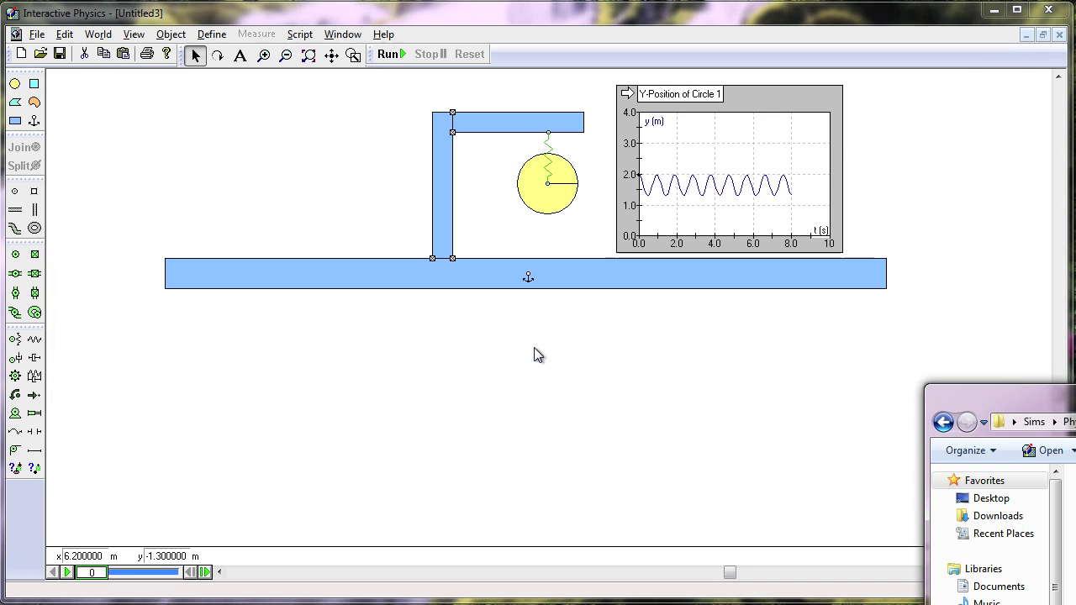